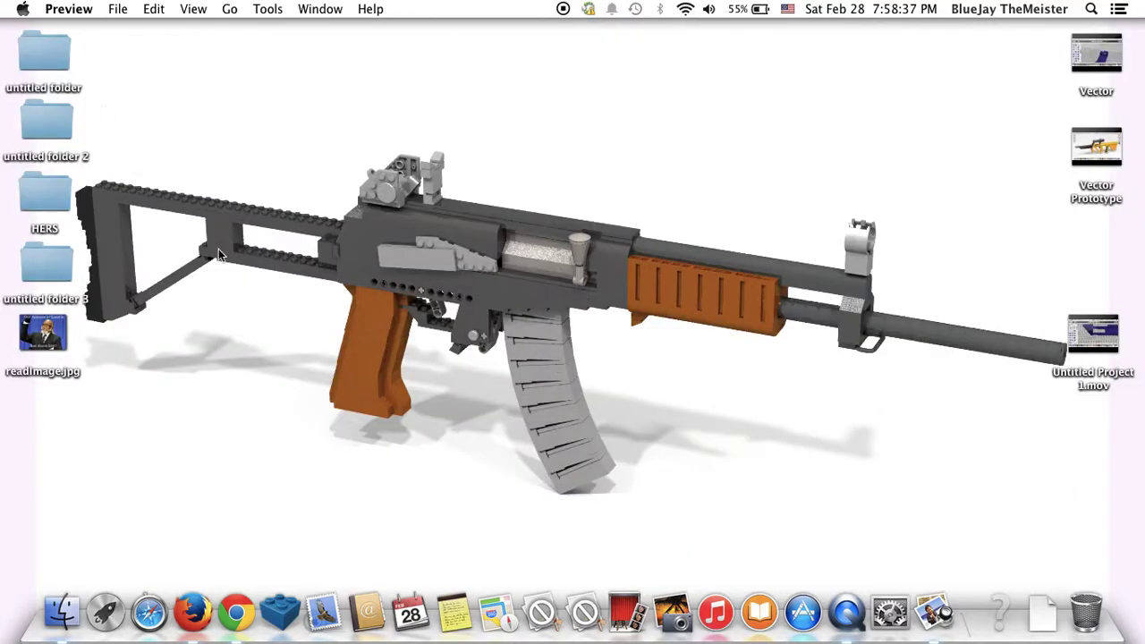
Switch to Chrome and open Google Drive.
{"action": "left_click", "coordinate": [236, 612]}
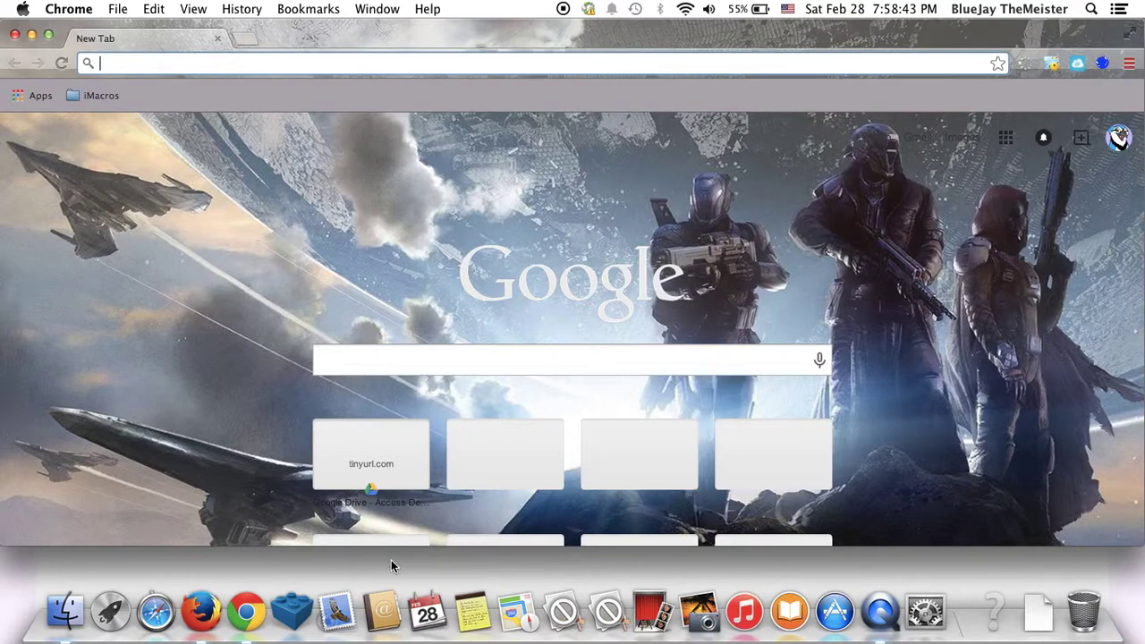
{"action": "left_click", "coordinate": [313, 66]}
{"action": "type", "text": "d"}
{"action": "key", "text": "Return"}
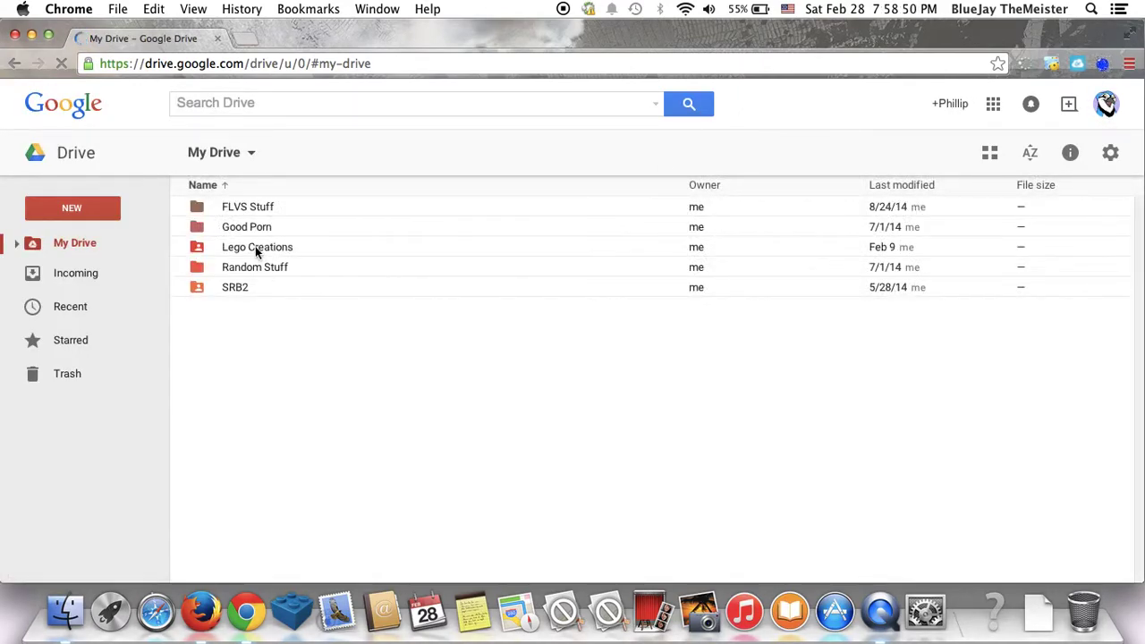
Open the Steyer AUG PARA MK.II folder under Lego Creations, Guns, Sub Machine Guns.
{"action": "double_click", "coordinate": [255, 251]}
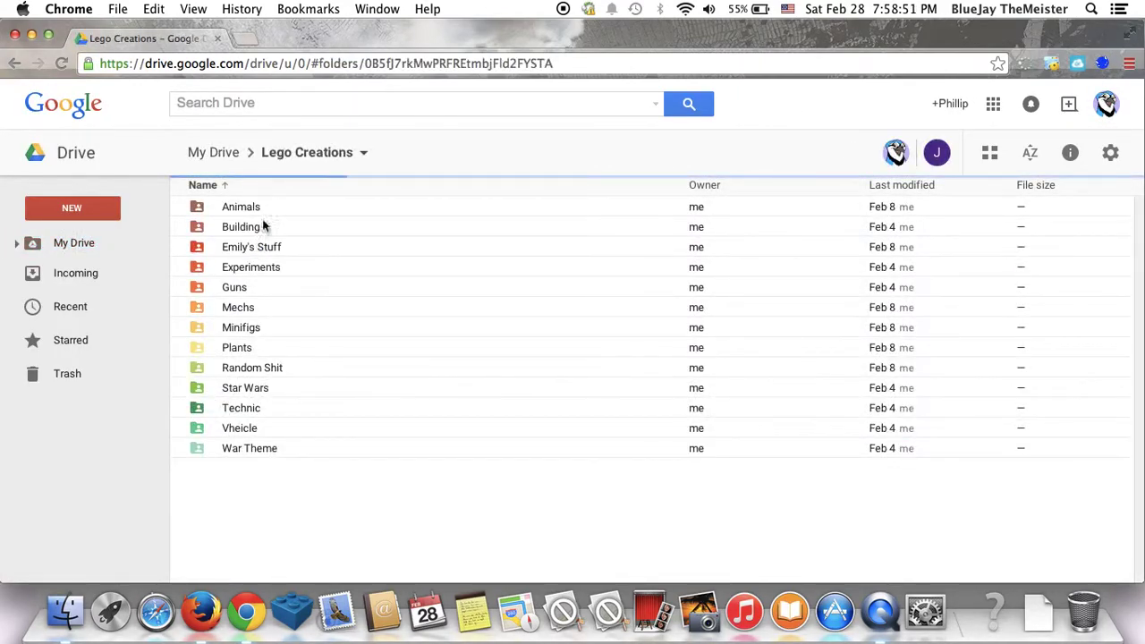
{"action": "left_click", "coordinate": [253, 286]}
{"action": "double_click", "coordinate": [253, 286]}
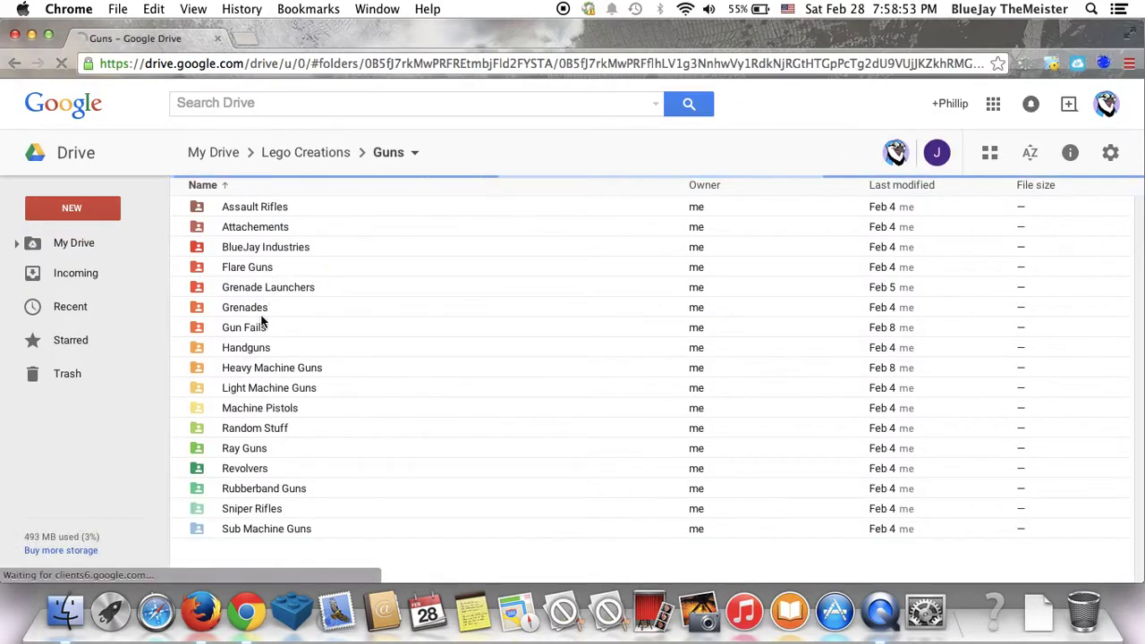
{"action": "double_click", "coordinate": [265, 531]}
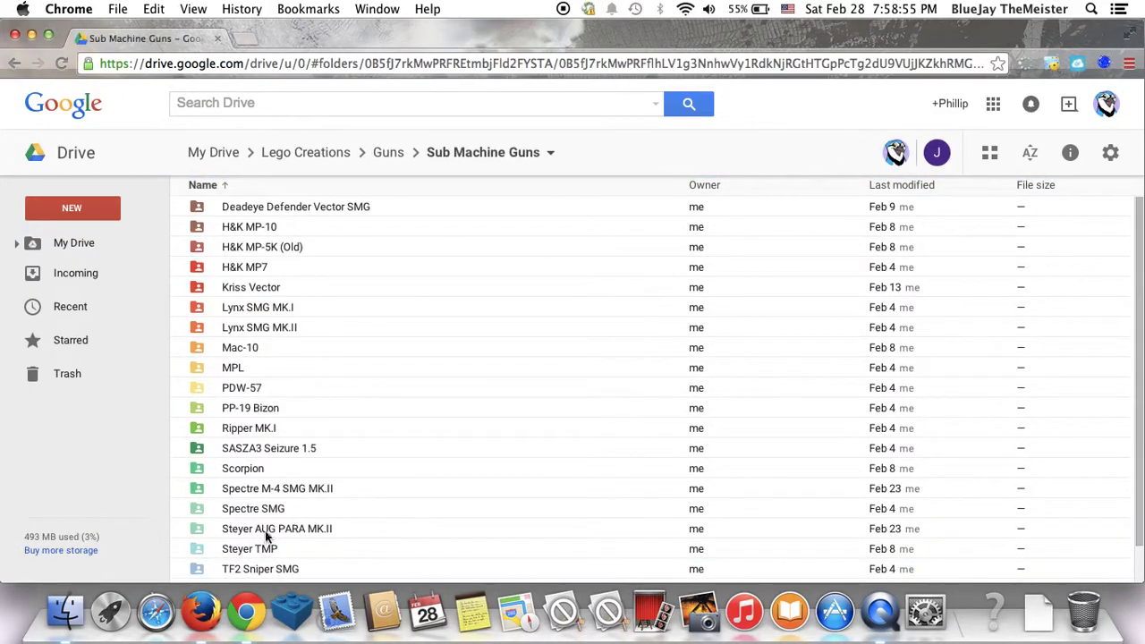
{"action": "double_click", "coordinate": [277, 529]}
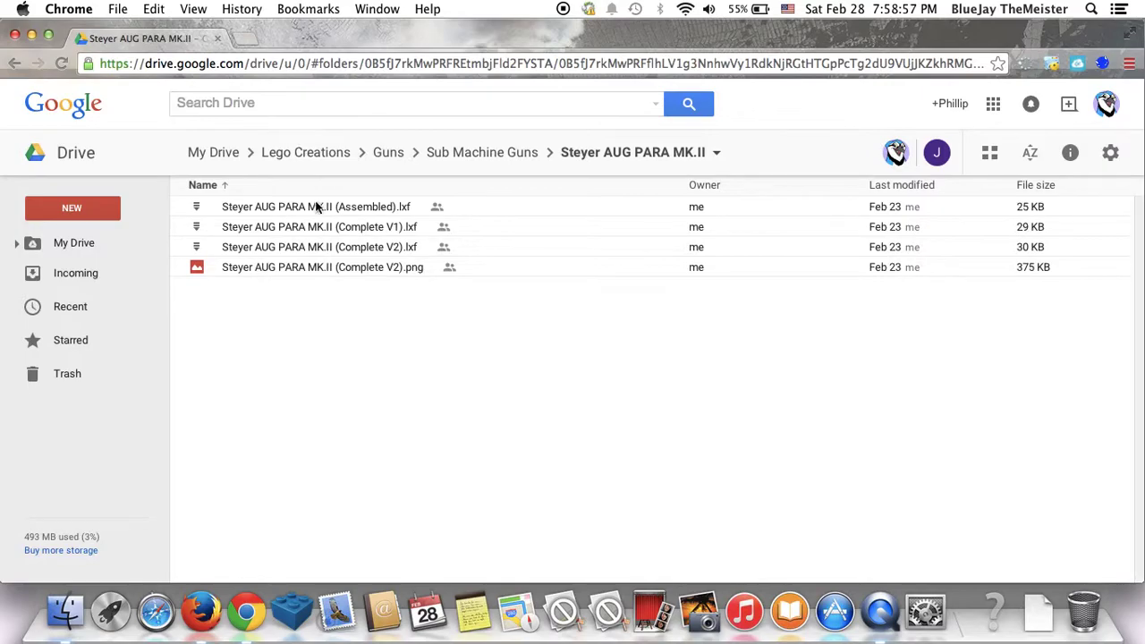
Download Steyer AUG PARA MK.II (Complete V2).lxf and open the downloaded file in LEGO Digital Designer.
{"action": "double_click", "coordinate": [308, 248]}
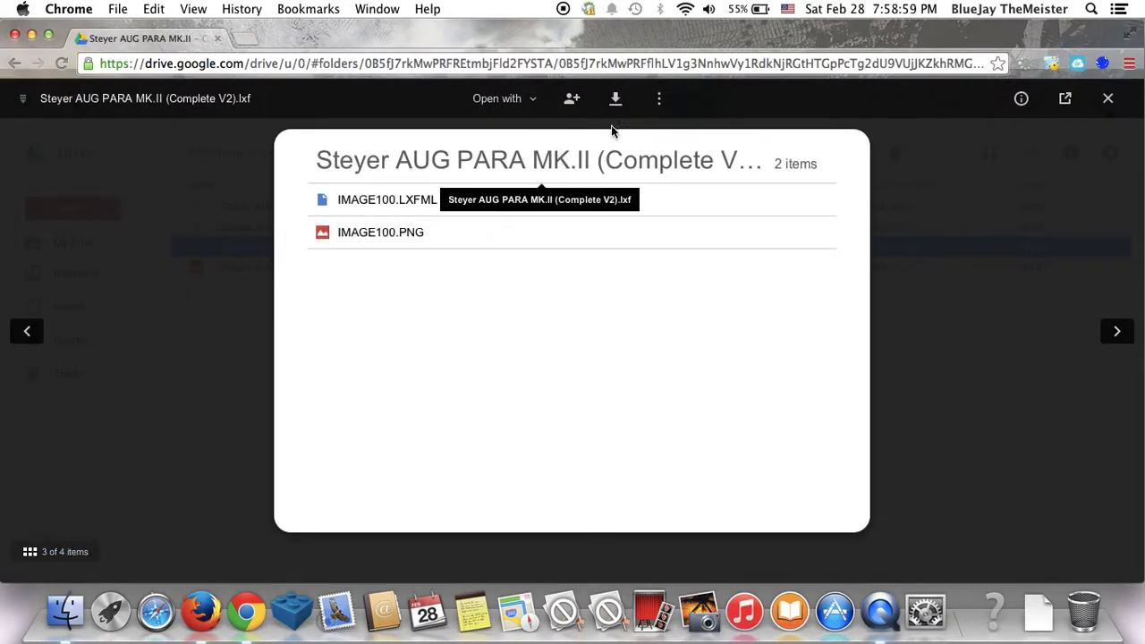
{"action": "left_click", "coordinate": [617, 101]}
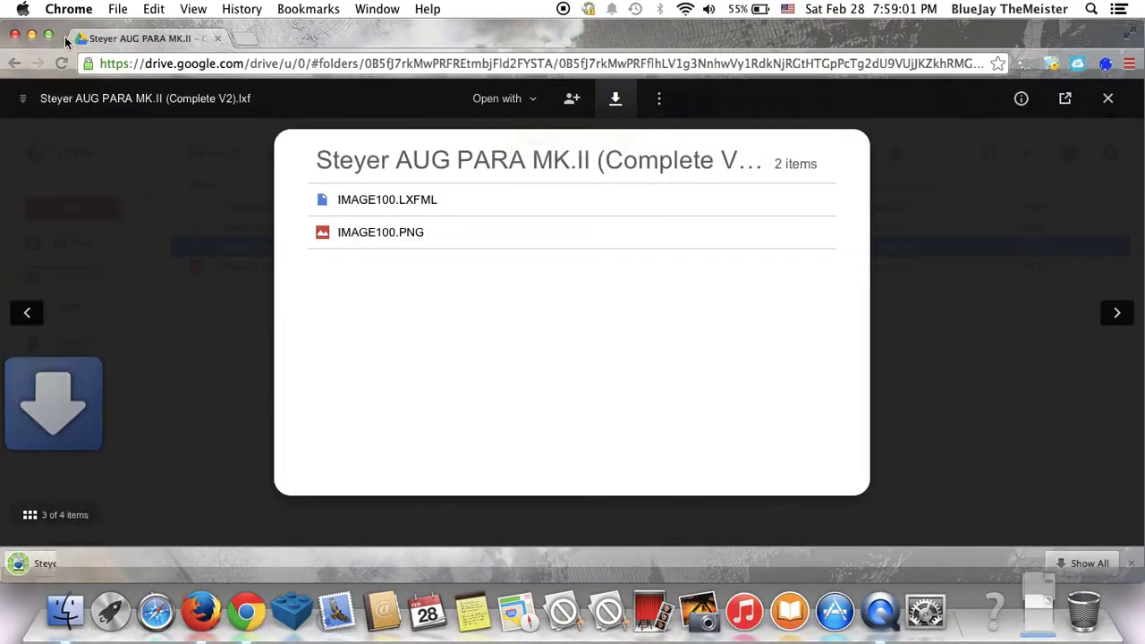
{"action": "left_click", "coordinate": [32, 36]}
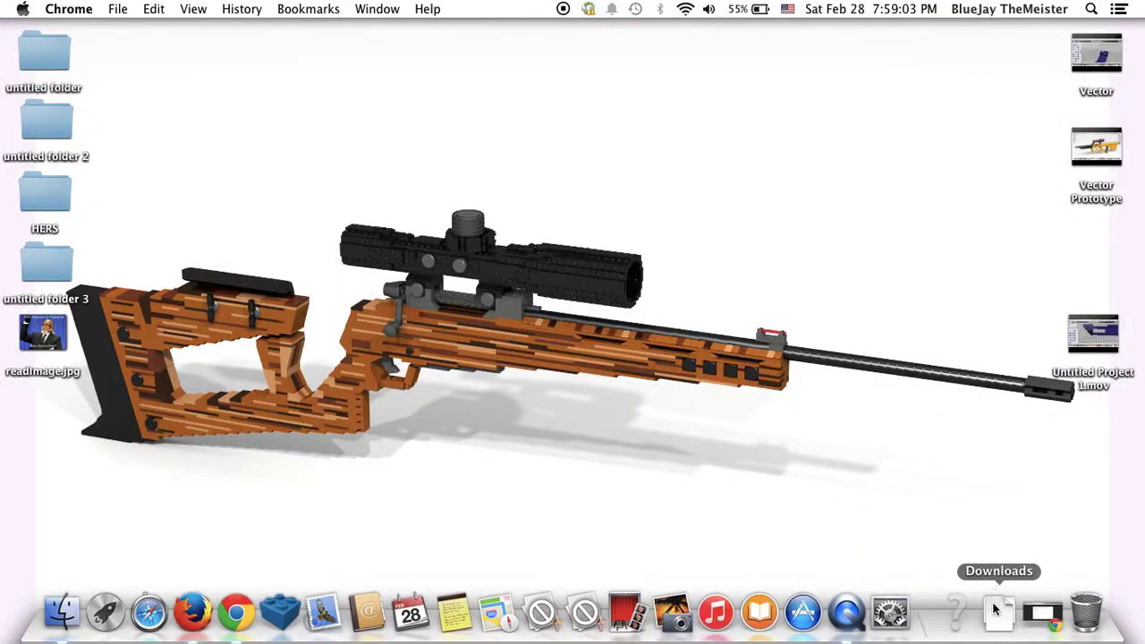
{"action": "left_click", "coordinate": [994, 619]}
{"action": "left_click", "coordinate": [1001, 570]}
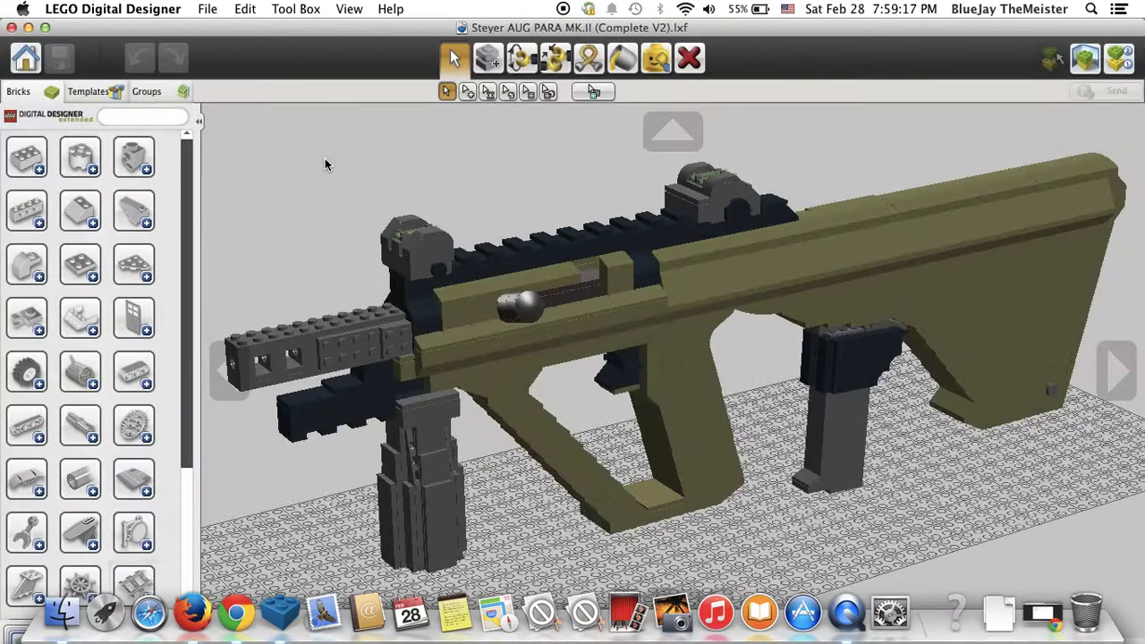
Hide the brick palette and resize the LEGO Digital Designer window to fit above the Dock.
{"action": "left_click", "coordinate": [201, 122]}
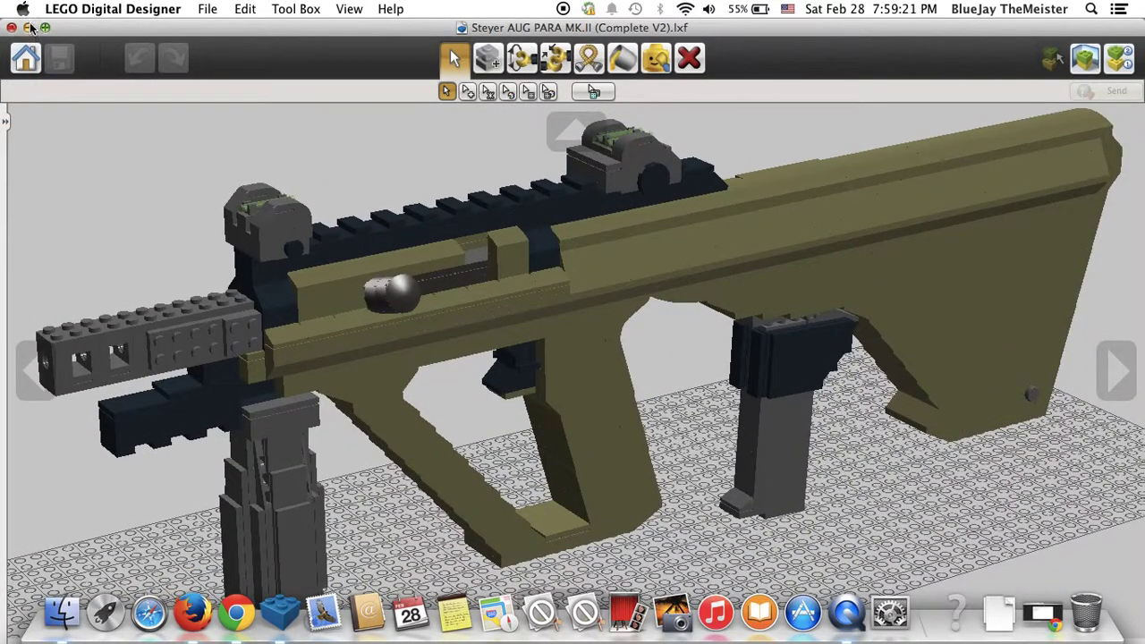
{"action": "left_click", "coordinate": [28, 28]}
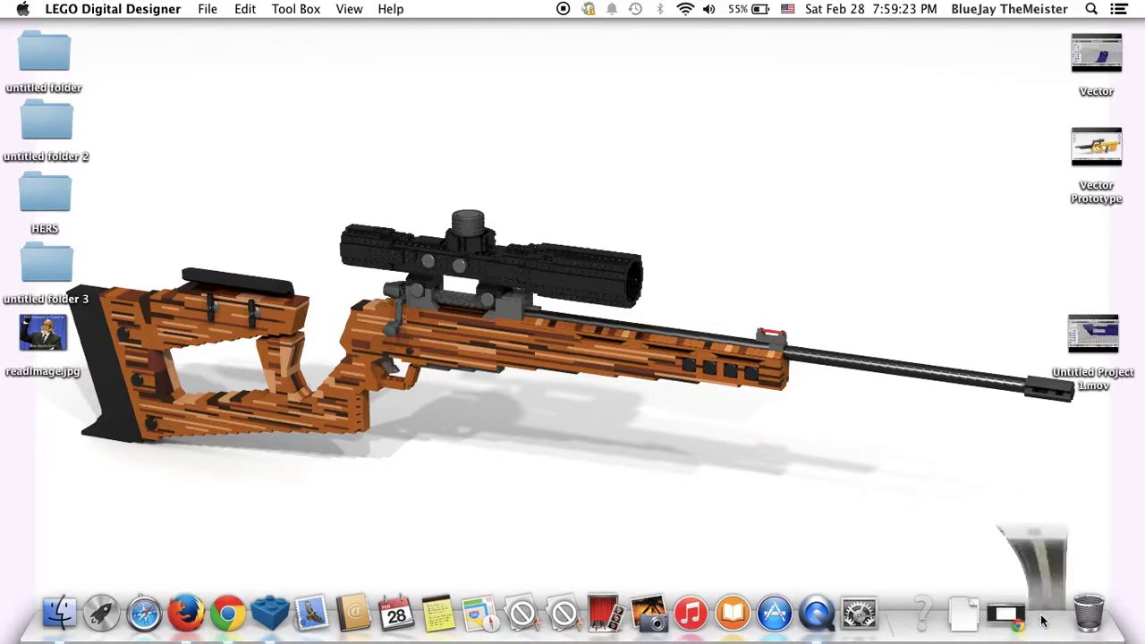
{"action": "left_click", "coordinate": [1042, 615]}
{"action": "left_click", "coordinate": [45, 28]}
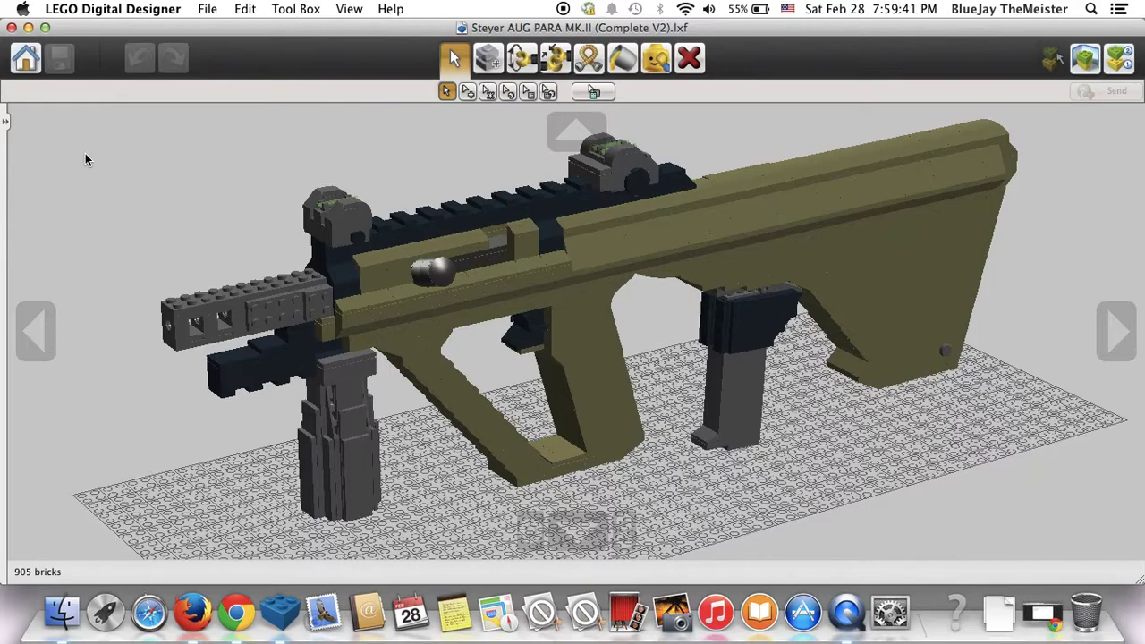
Examine the model from both sides and the rear, including the stock's end, its side panels and the ejection port.
{"action": "right_click_drag", "start_coordinate": [85, 159], "coordinate": [50, 168]}
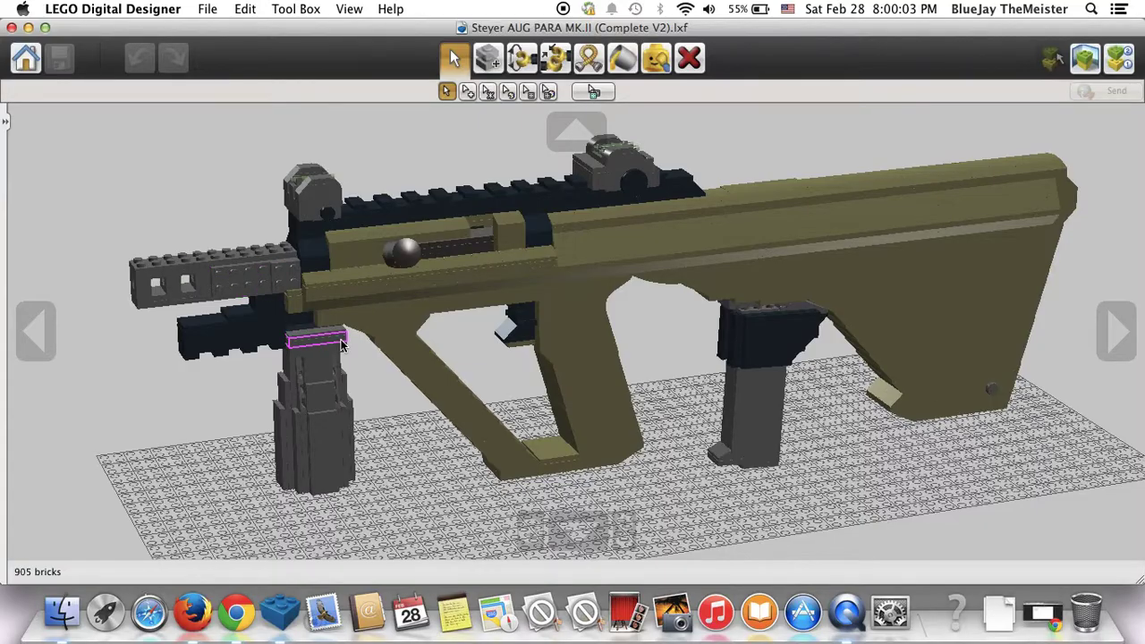
{"action": "right_click_drag", "start_coordinate": [870, 459], "coordinate": [743, 474]}
{"action": "right_click_drag", "start_coordinate": [999, 451], "coordinate": [423, 433]}
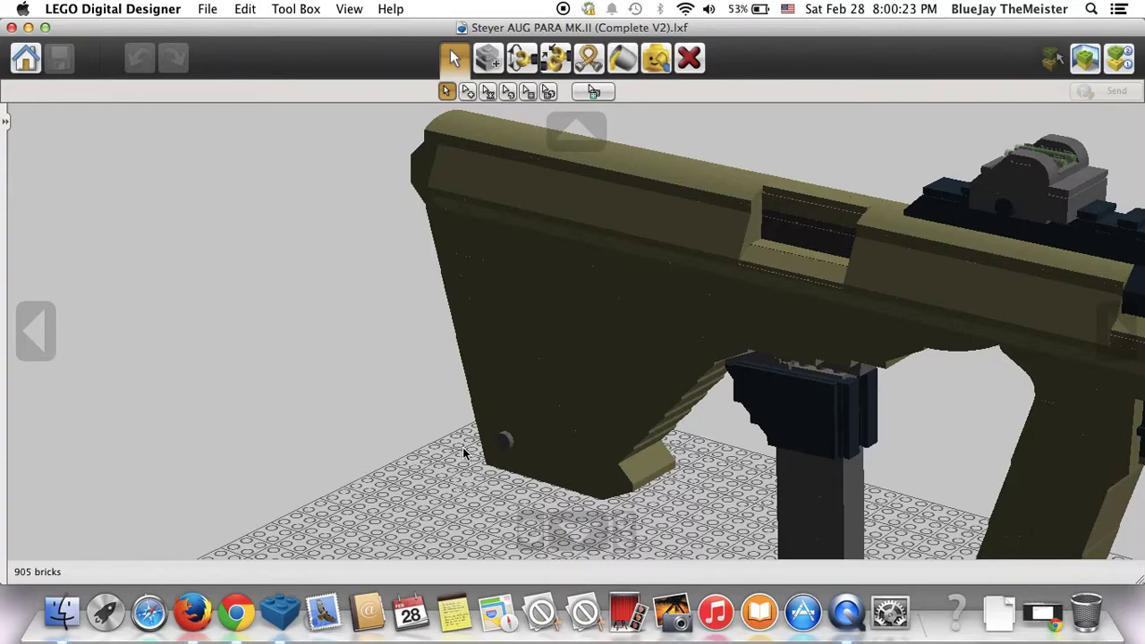
{"action": "right_click_drag", "start_coordinate": [499, 319], "coordinate": [828, 135]}
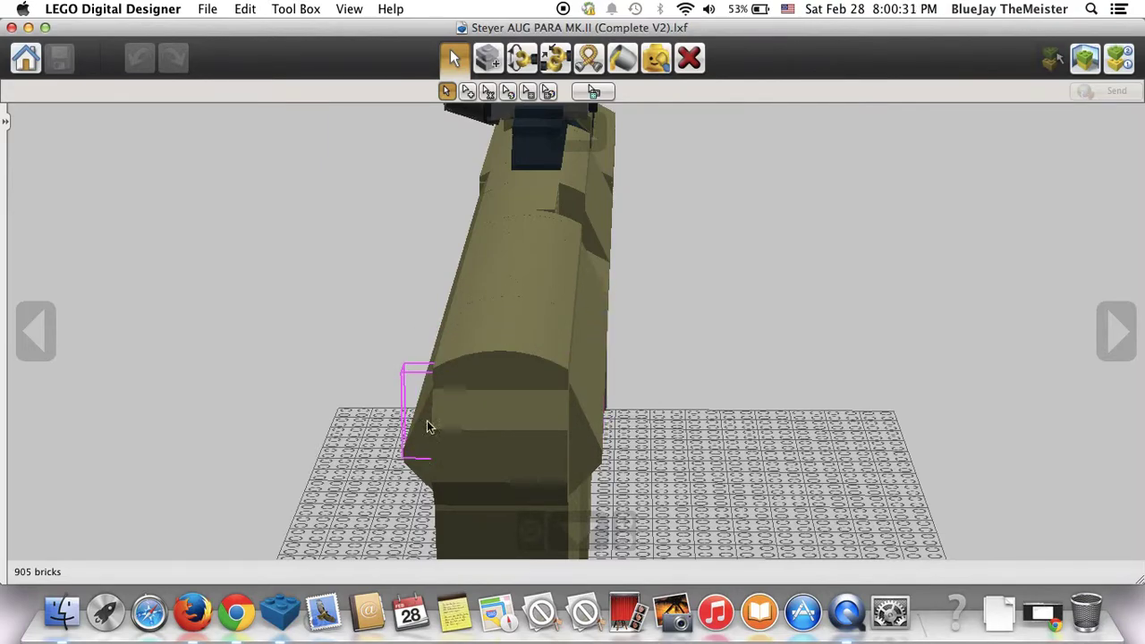
{"action": "right_click_drag", "start_coordinate": [738, 367], "coordinate": [748, 330]}
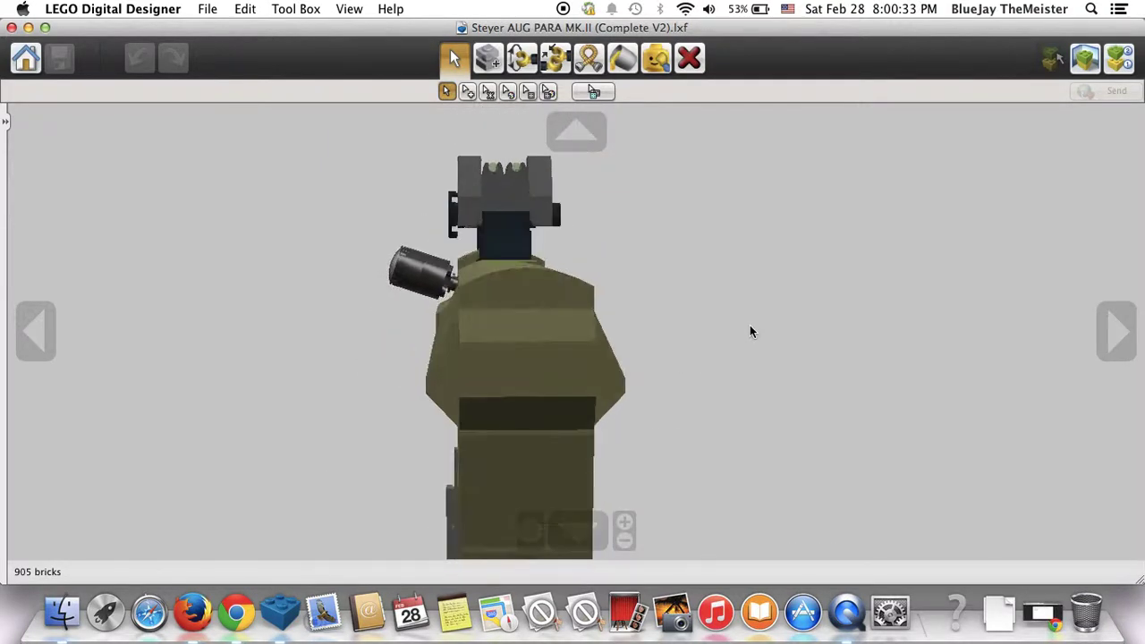
{"action": "right_click_drag", "start_coordinate": [856, 357], "coordinate": [777, 204]}
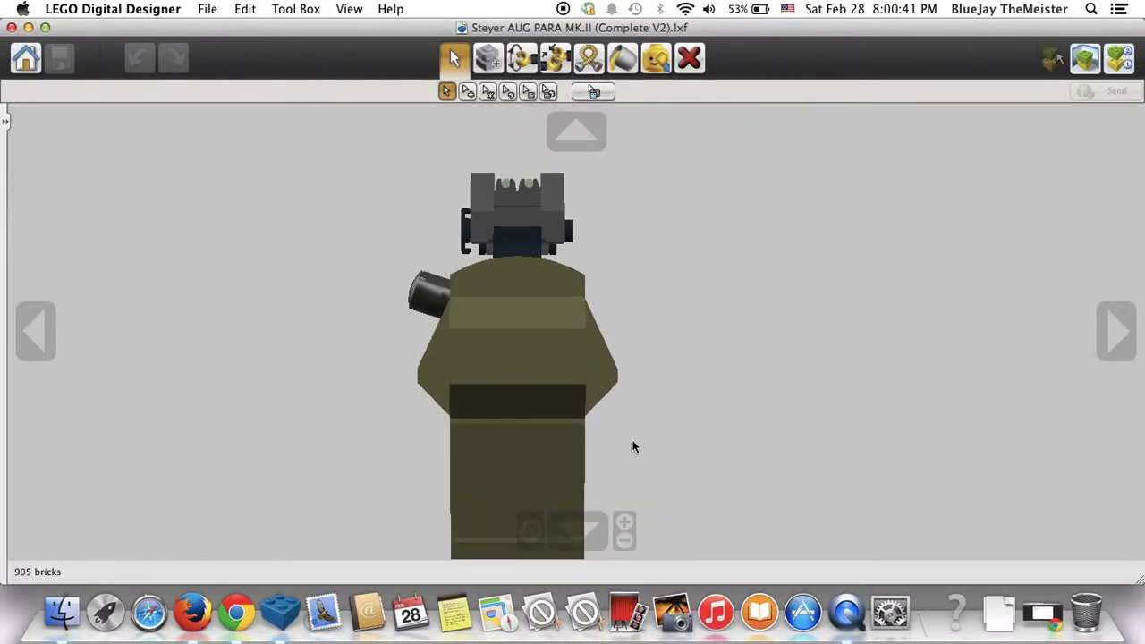
{"action": "right_click_drag", "start_coordinate": [749, 330], "coordinate": [852, 376]}
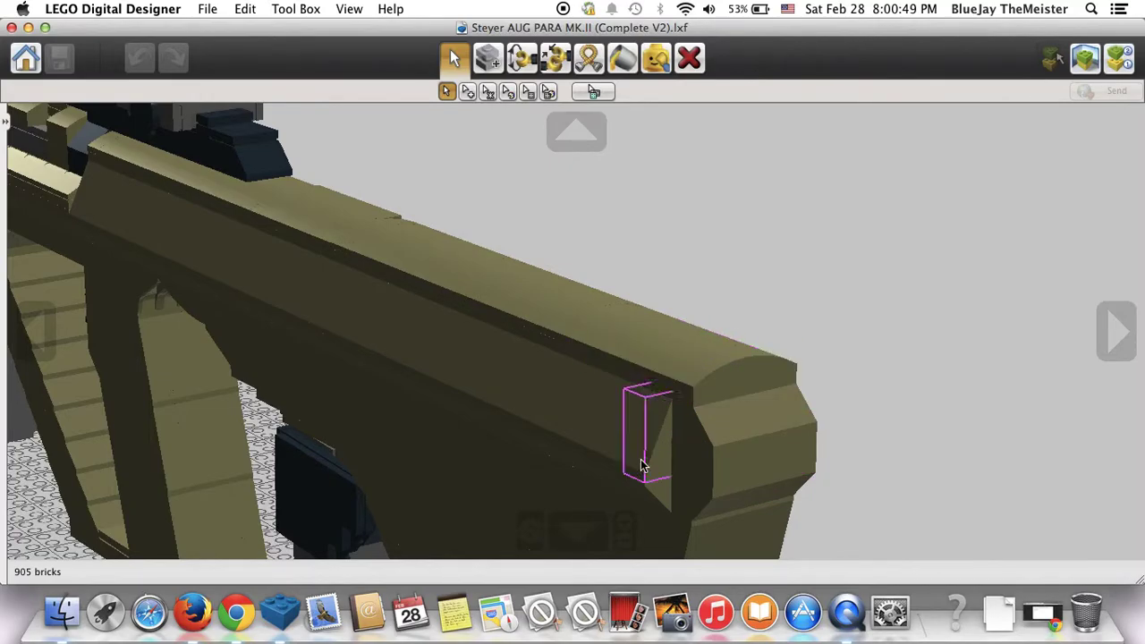
{"action": "right_click_drag", "start_coordinate": [817, 388], "coordinate": [679, 372]}
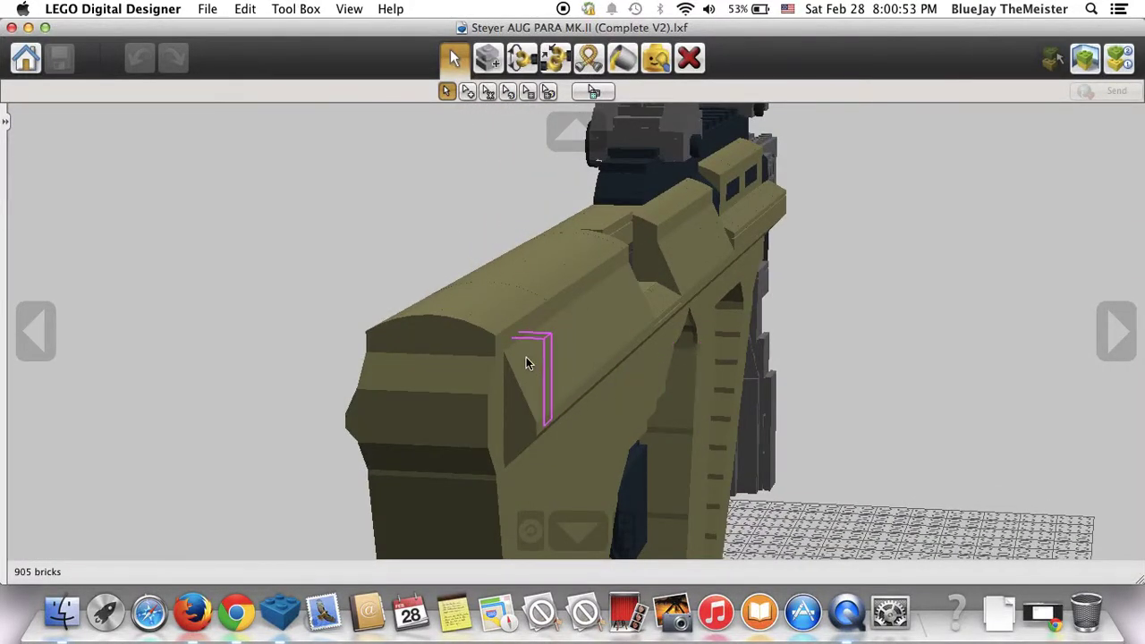
{"action": "scroll", "coordinate": [531, 360], "scroll_direction": "up", "scroll_amount": 3}
{"action": "right_click_drag", "start_coordinate": [548, 360], "coordinate": [722, 373]}
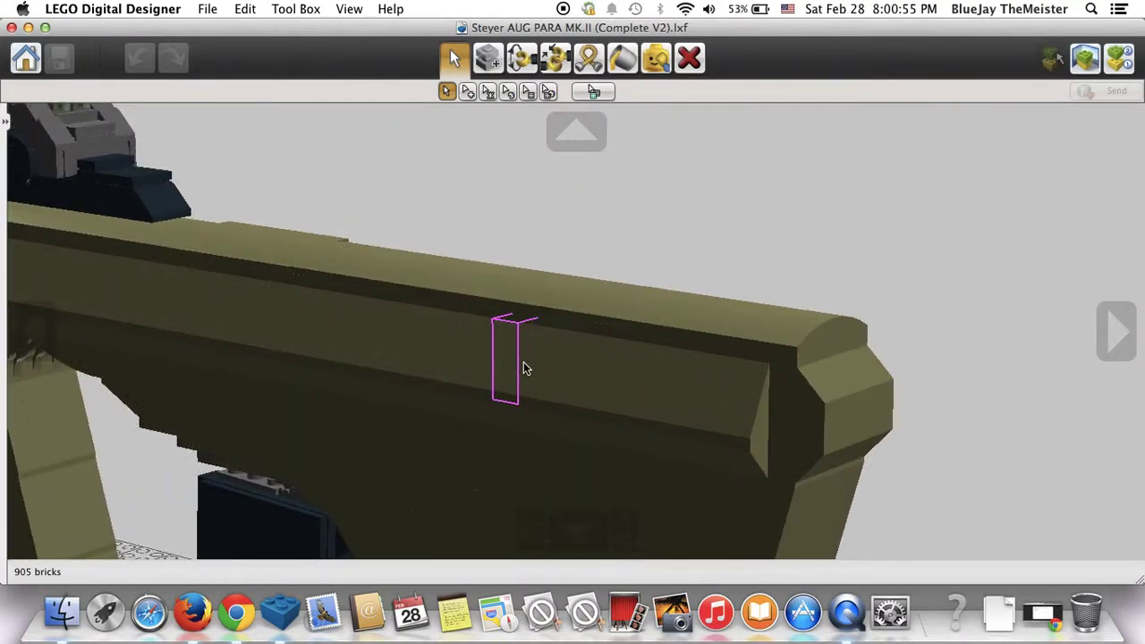
{"action": "right_click_drag", "start_coordinate": [879, 314], "coordinate": [772, 327]}
{"action": "scroll", "coordinate": [503, 373], "scroll_direction": "up", "scroll_amount": 5}
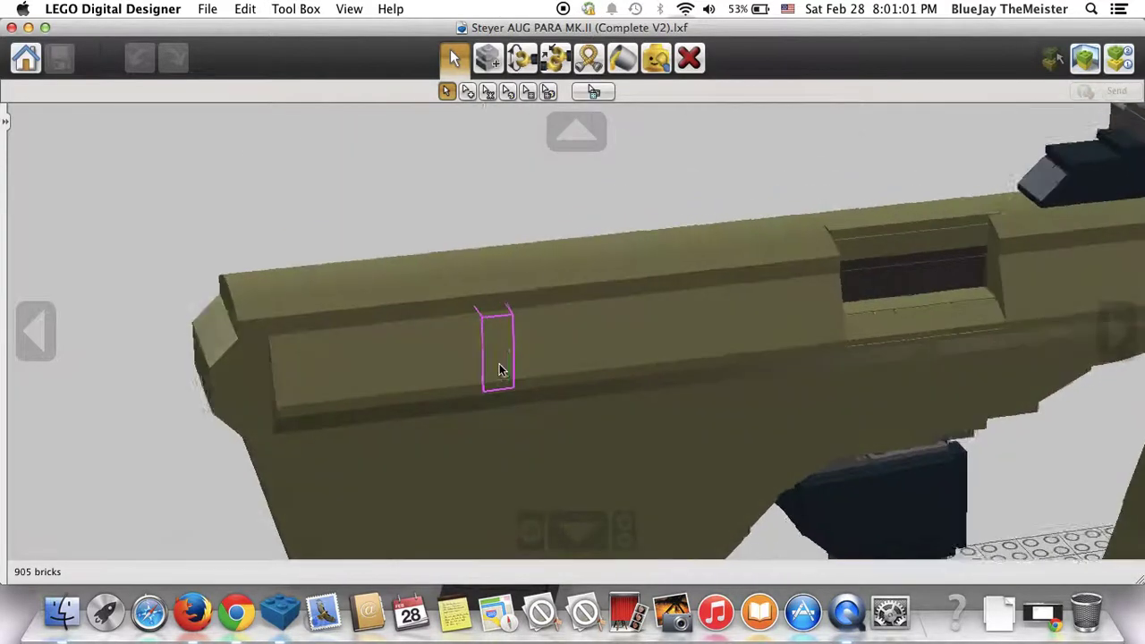
{"action": "right_click_drag", "start_coordinate": [900, 402], "coordinate": [799, 445]}
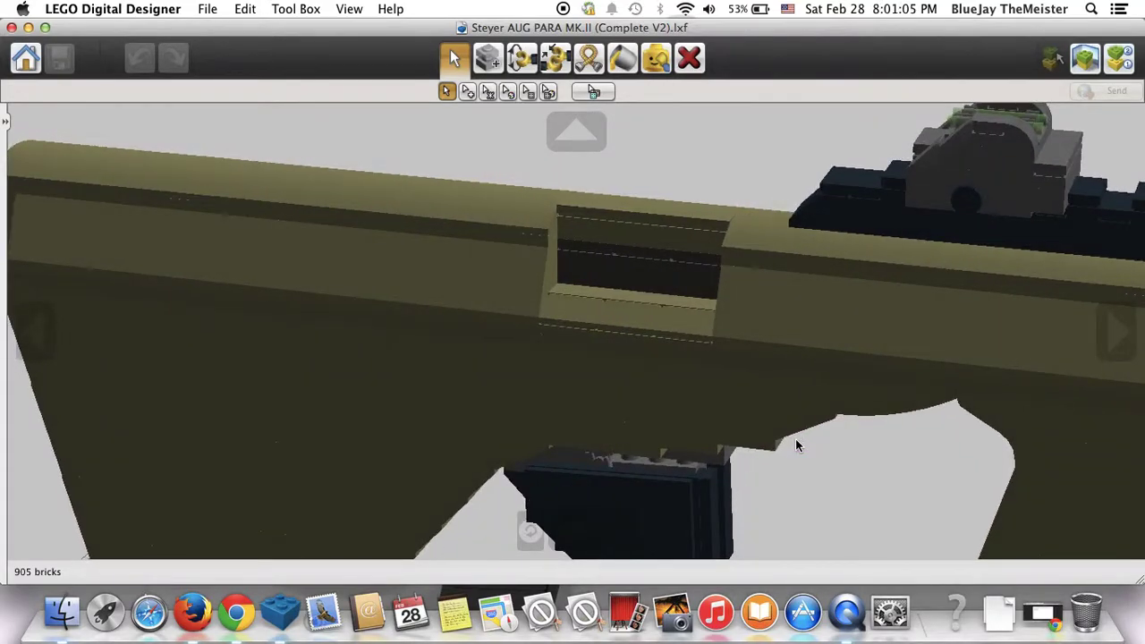
Move the connected bolt assembly out of the model onto the baseplate beside the stock, undo the move and return to single-brick selection.
{"action": "left_click", "coordinate": [487, 92]}
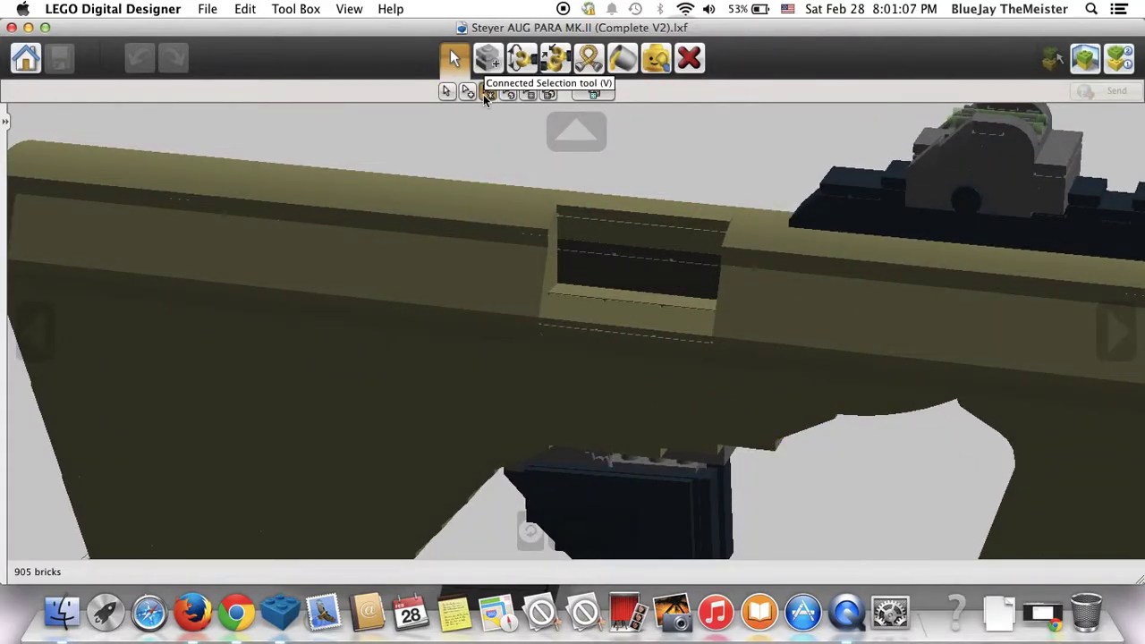
{"action": "left_click", "coordinate": [612, 295]}
{"action": "key", "text": "Delete"}
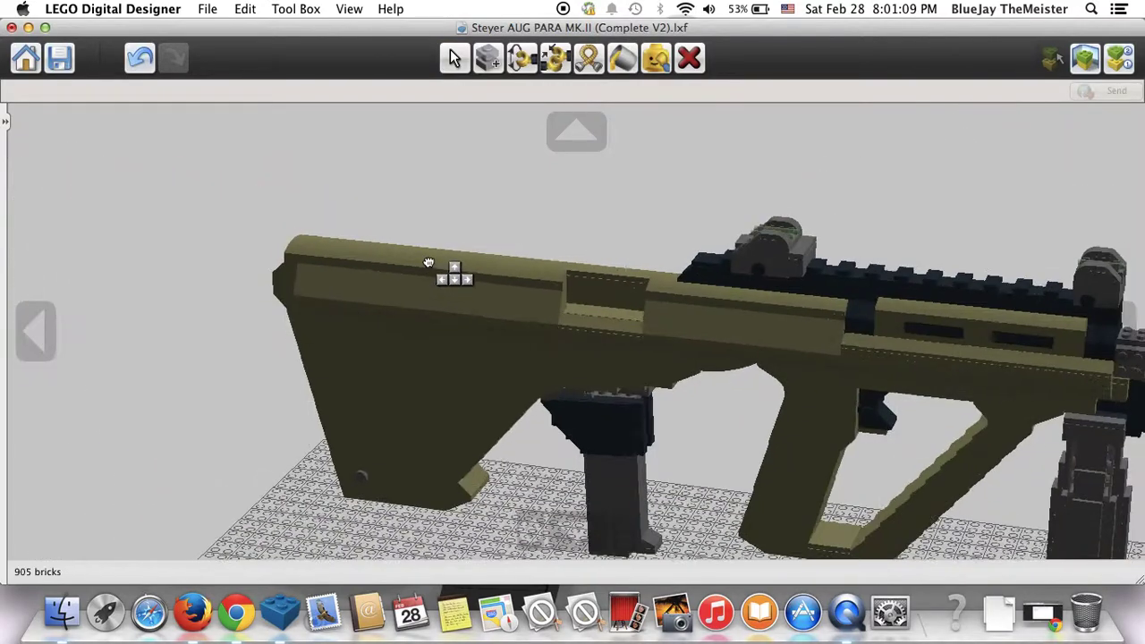
{"action": "left_click_drag", "start_coordinate": [176, 597], "coordinate": [65, 512]}
{"action": "scroll", "coordinate": [90, 497], "scroll_direction": "down", "scroll_amount": 2}
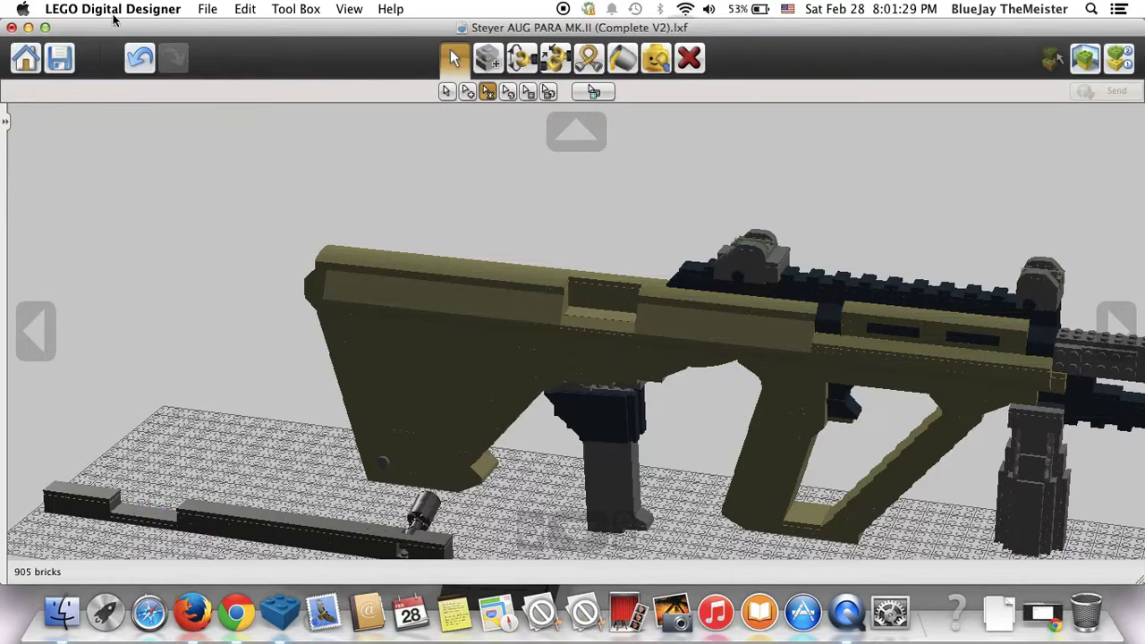
{"action": "left_click", "coordinate": [137, 56]}
{"action": "left_click", "coordinate": [445, 91]}
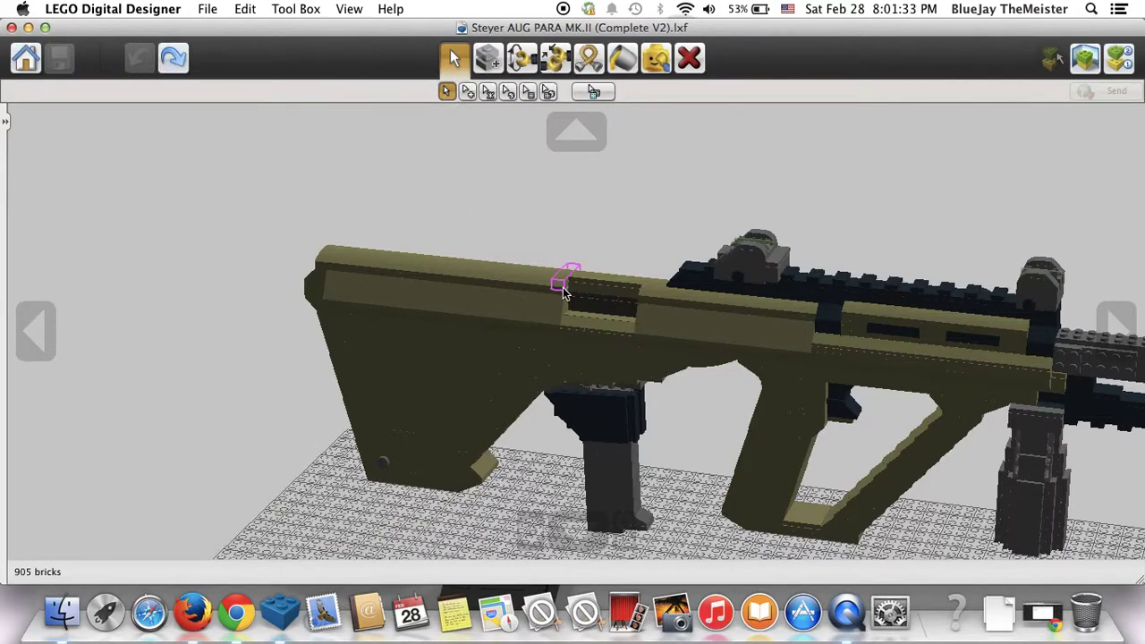
Examine the magazine and its holder from both sides, including the joint where the holder meets the underside of the stock.
{"action": "scroll", "coordinate": [579, 442], "scroll_direction": "up", "scroll_amount": 5}
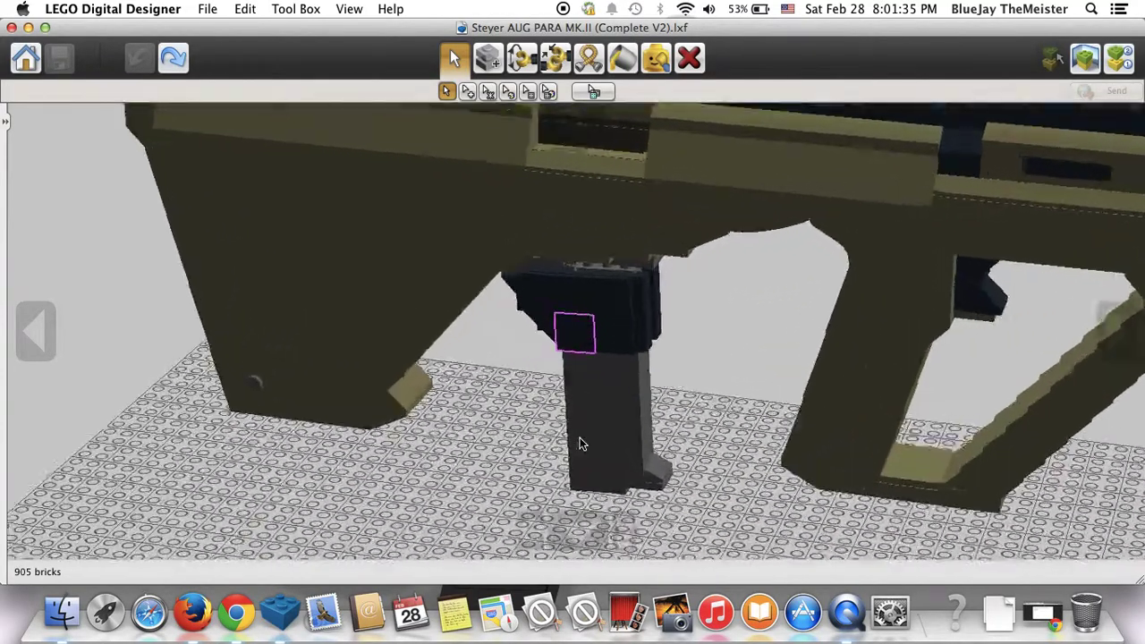
{"action": "scroll", "coordinate": [582, 435], "scroll_direction": "up", "scroll_amount": 3}
{"action": "scroll", "coordinate": [669, 358], "scroll_direction": "up", "scroll_amount": 3}
{"action": "right_click_drag", "start_coordinate": [669, 358], "coordinate": [511, 401]}
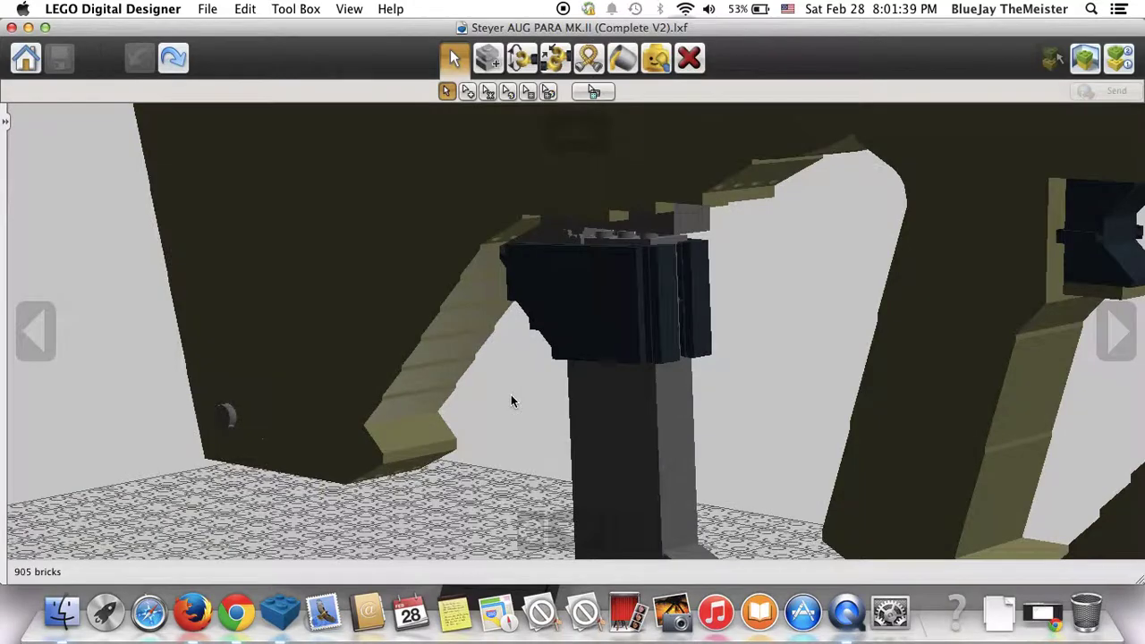
{"action": "scroll", "coordinate": [581, 395], "scroll_direction": "down", "scroll_amount": 5}
{"action": "right_click_drag", "start_coordinate": [637, 477], "coordinate": [160, 463]}
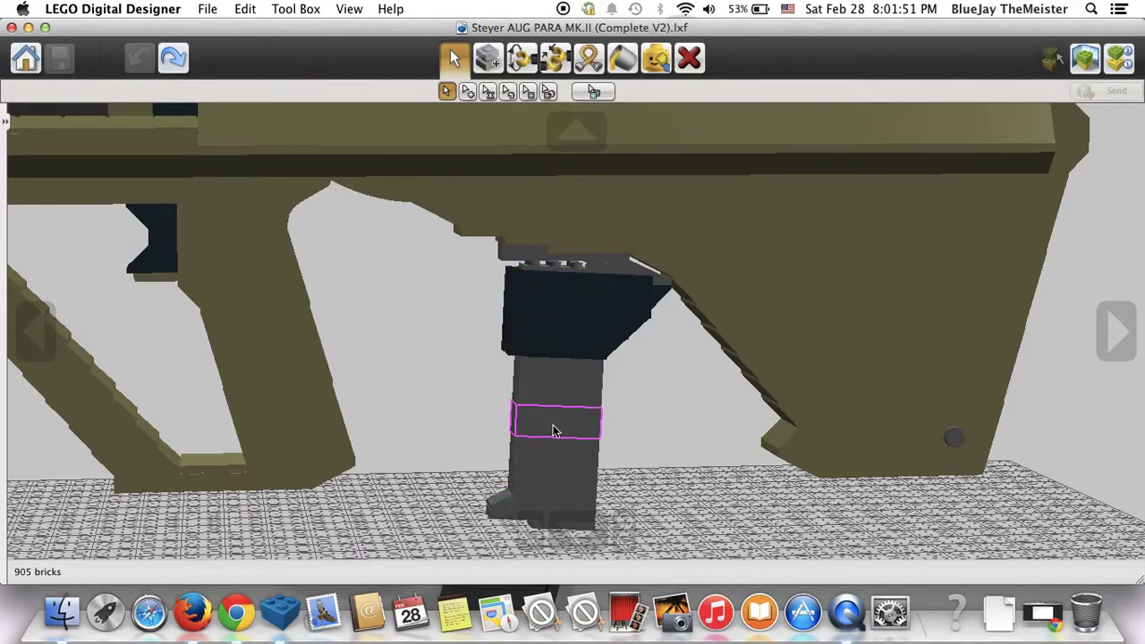
{"action": "mouse_move", "coordinate": [643, 336]}
{"action": "right_mouse_down"}
{"action": "mouse_move", "coordinate": [644, 308]}
{"action": "mouse_move", "coordinate": [653, 338]}
{"action": "right_mouse_up"}
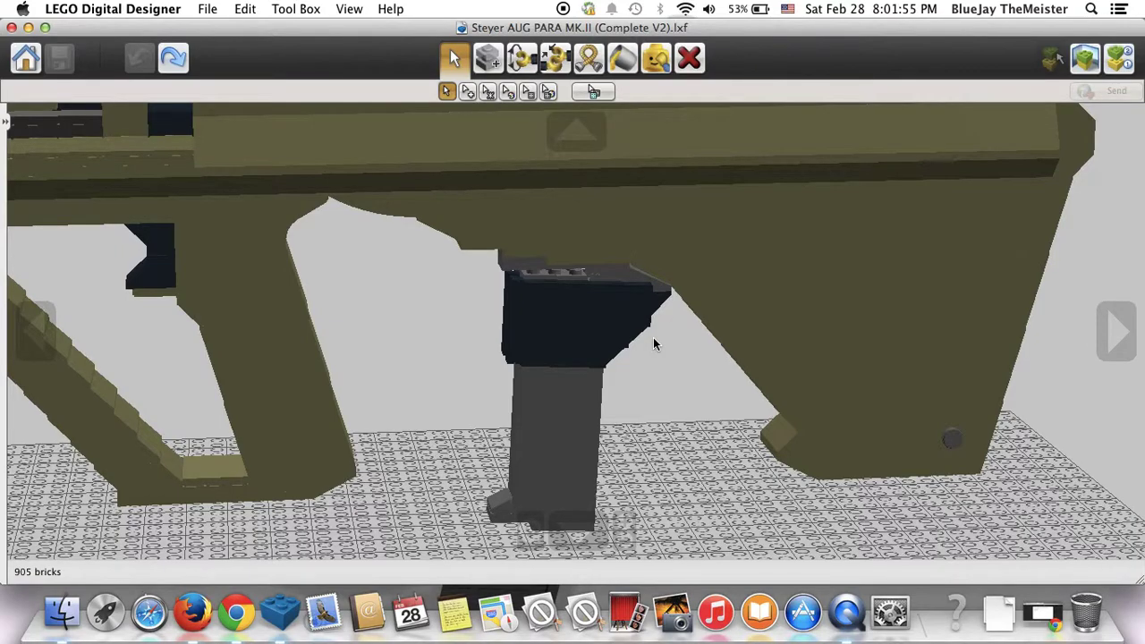
{"action": "scroll", "coordinate": [659, 273], "scroll_direction": "up", "scroll_amount": 5}
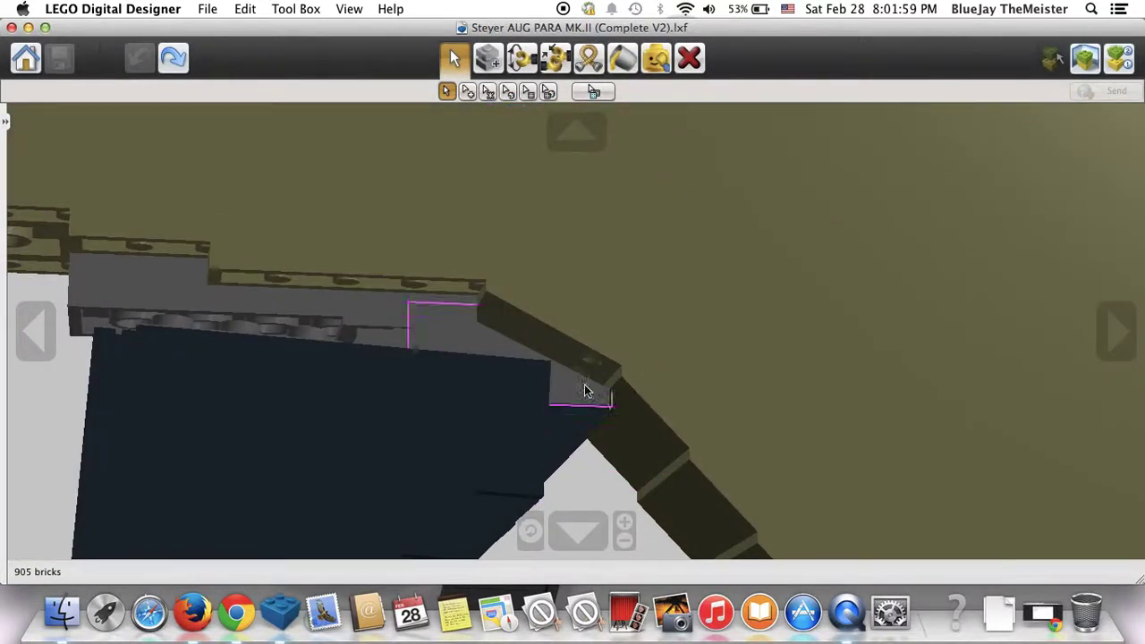
{"action": "scroll", "coordinate": [575, 379], "scroll_direction": "down", "scroll_amount": 2}
{"action": "scroll", "coordinate": [575, 383], "scroll_direction": "down", "scroll_amount": 3}
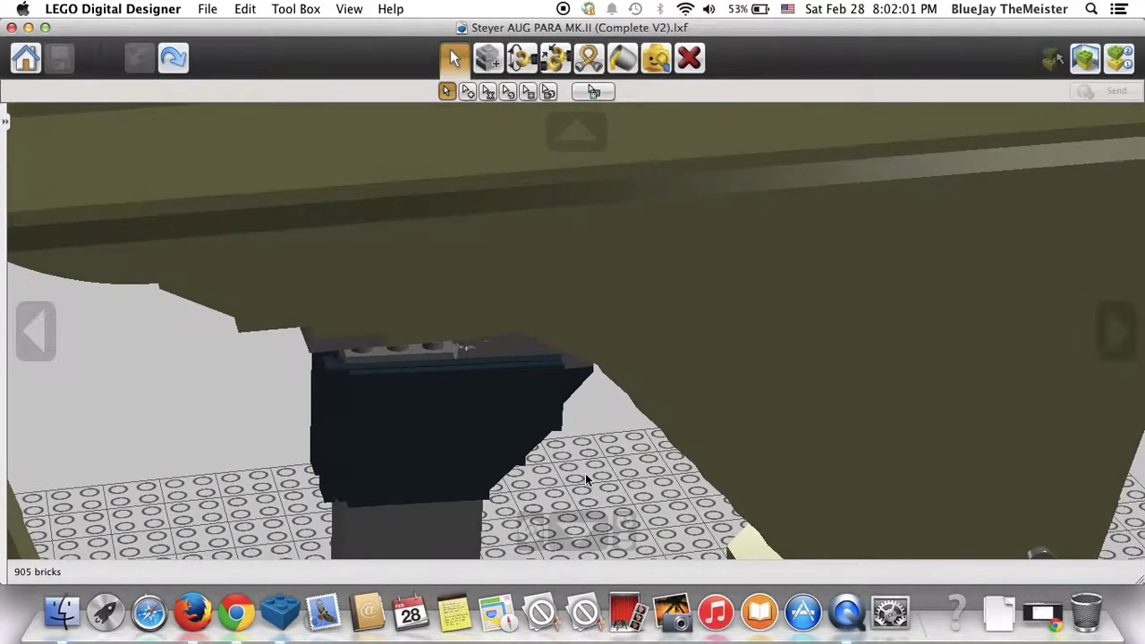
{"action": "scroll", "coordinate": [537, 443], "scroll_direction": "up", "scroll_amount": 2}
{"action": "scroll", "coordinate": [572, 376], "scroll_direction": "up", "scroll_amount": 1}
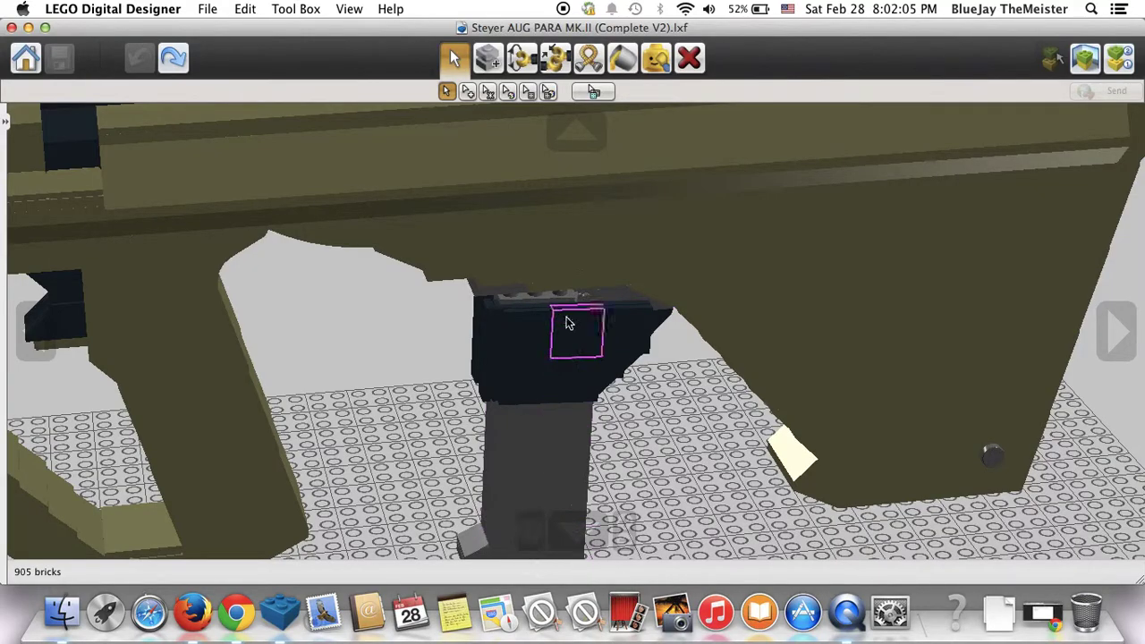
{"action": "scroll", "coordinate": [672, 404], "scroll_direction": "down", "scroll_amount": 2}
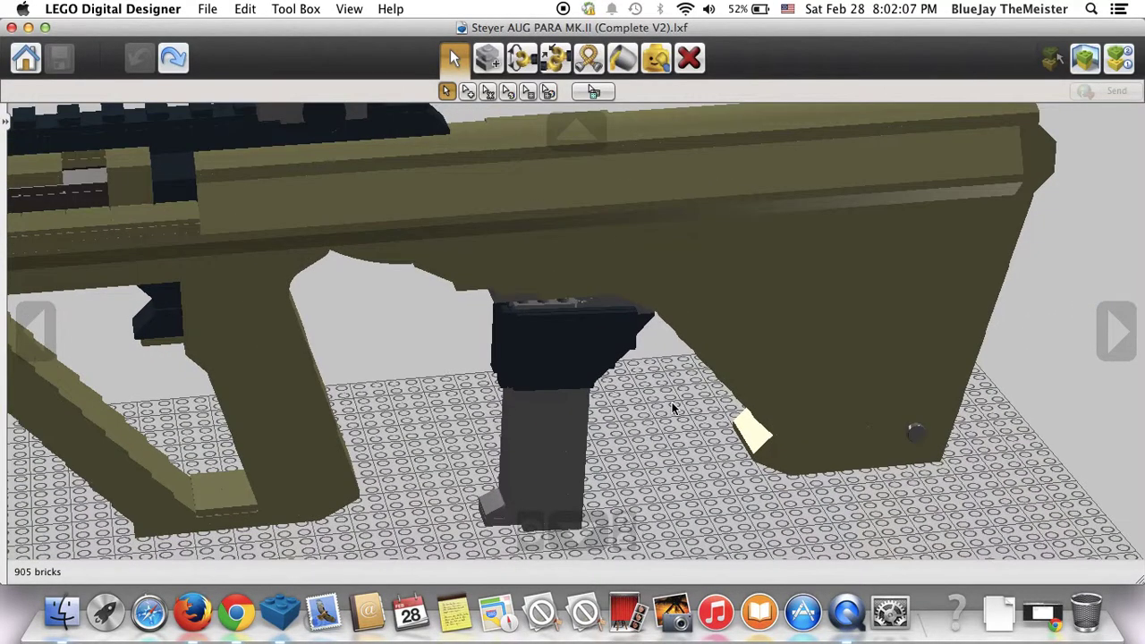
Examine the joint between the magazine holder and the stock up close, and view the complete model from both sides.
{"action": "scroll", "coordinate": [671, 376], "scroll_direction": "up", "scroll_amount": 4}
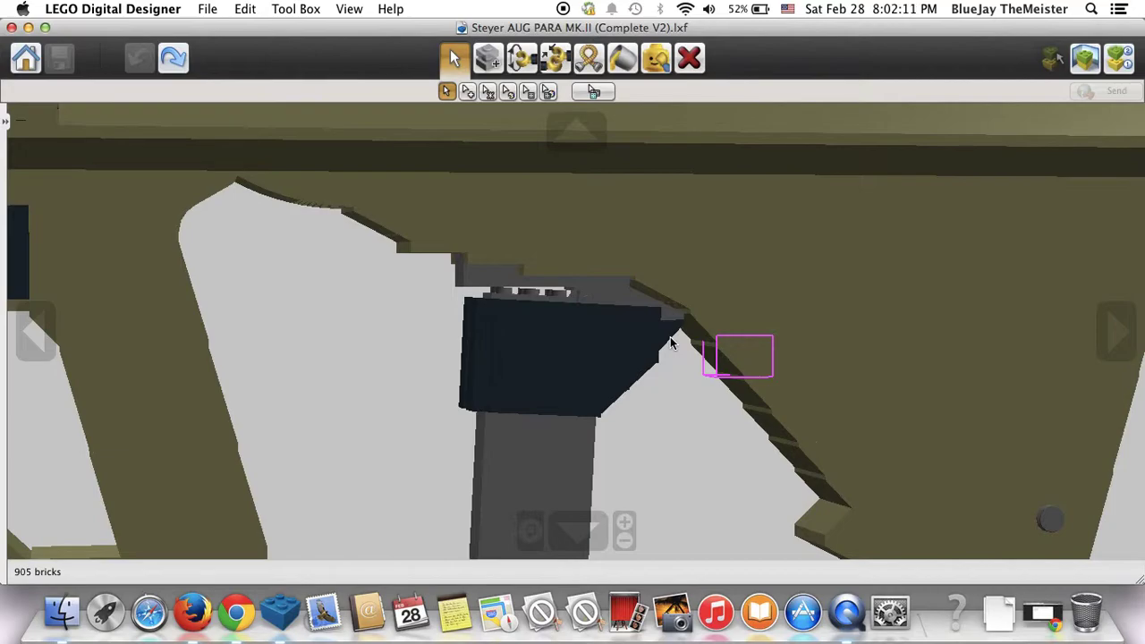
{"action": "scroll", "coordinate": [636, 431], "scroll_direction": "down", "scroll_amount": 2}
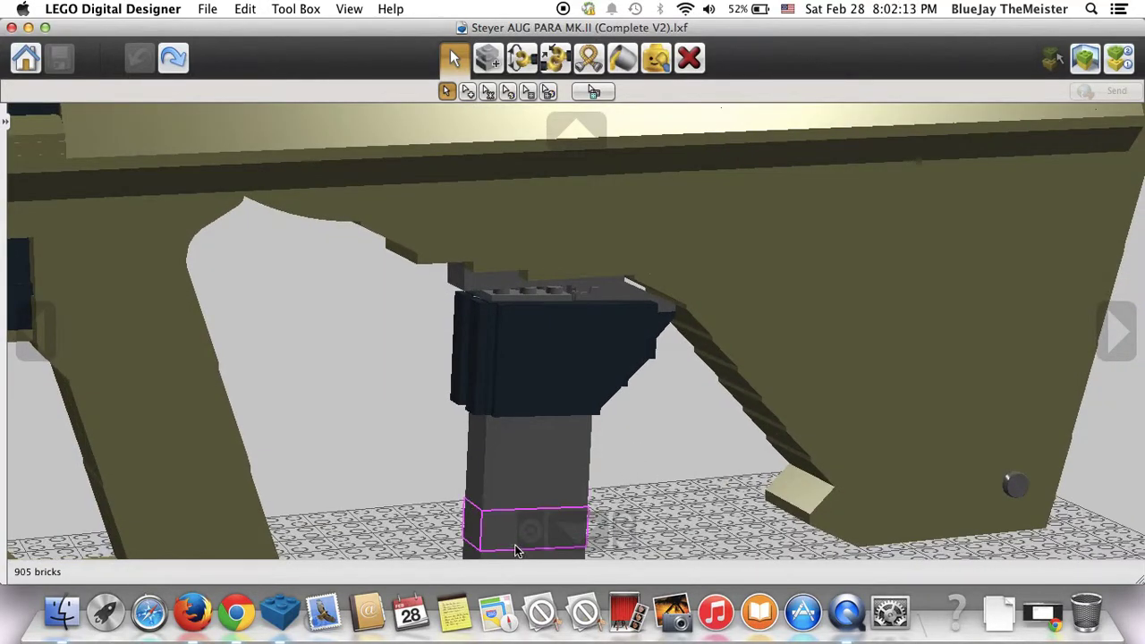
{"action": "scroll", "coordinate": [515, 544], "scroll_direction": "down", "scroll_amount": 5}
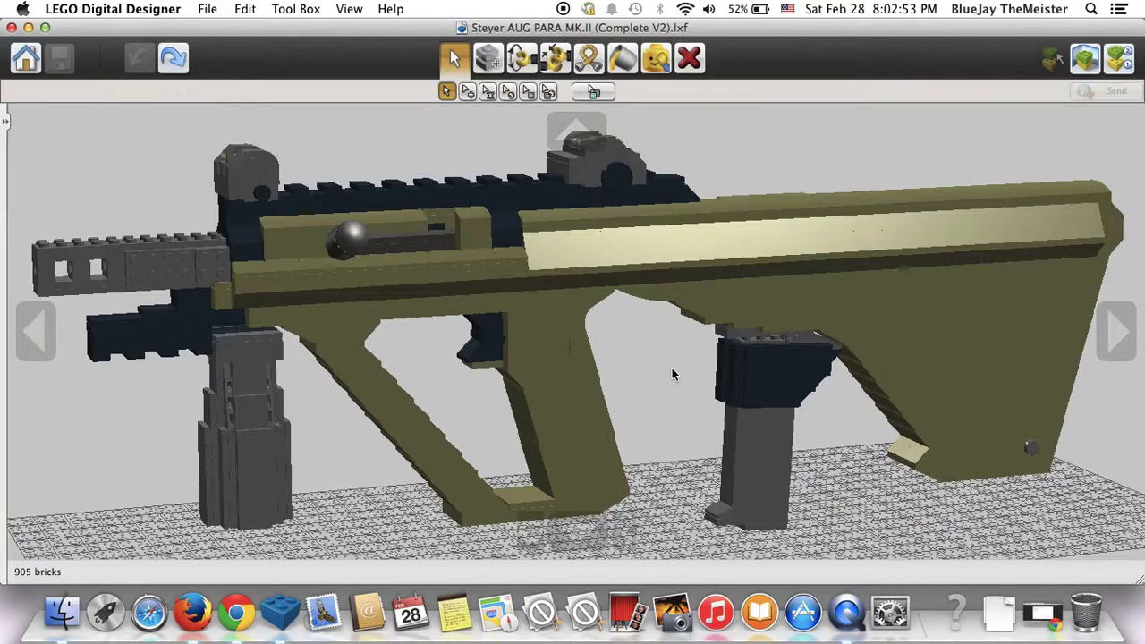
{"action": "right_click_drag", "start_coordinate": [657, 362], "coordinate": [127, 444]}
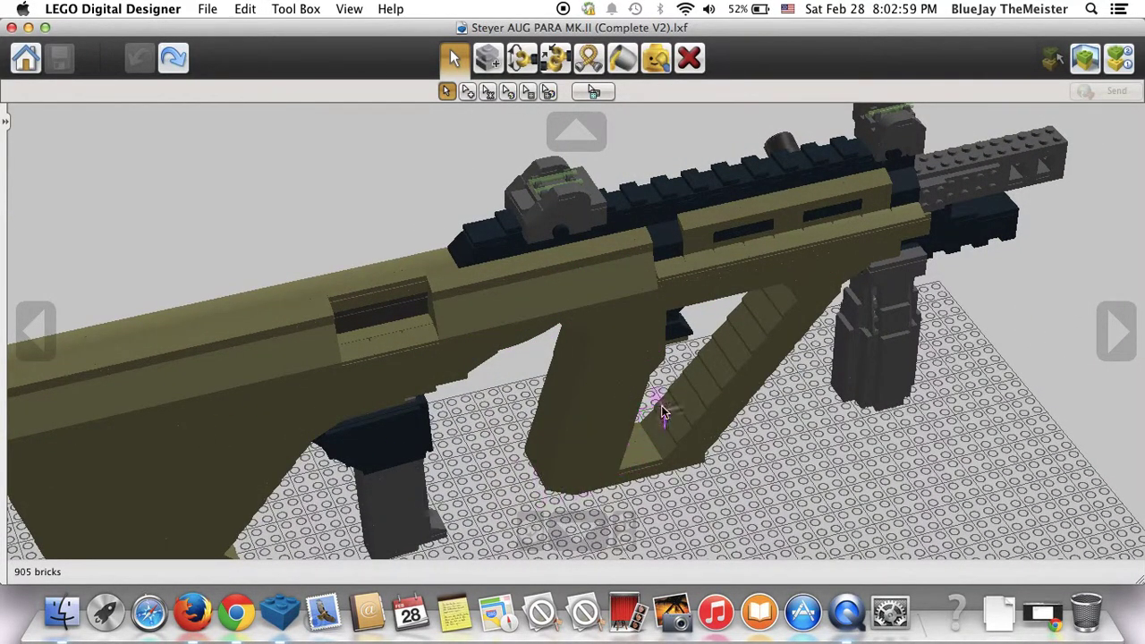
{"action": "right_click_drag", "start_coordinate": [618, 376], "coordinate": [508, 300]}
{"action": "scroll", "coordinate": [508, 299], "scroll_direction": "up", "scroll_amount": 5}
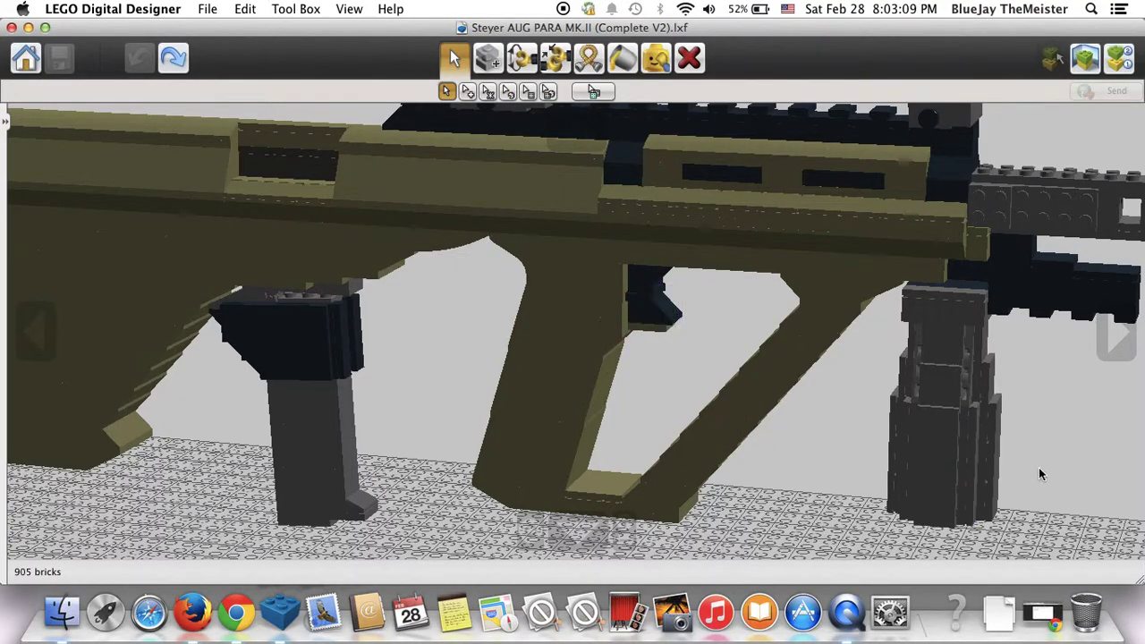
{"action": "scroll", "coordinate": [1060, 372], "scroll_direction": "down", "scroll_amount": 3}
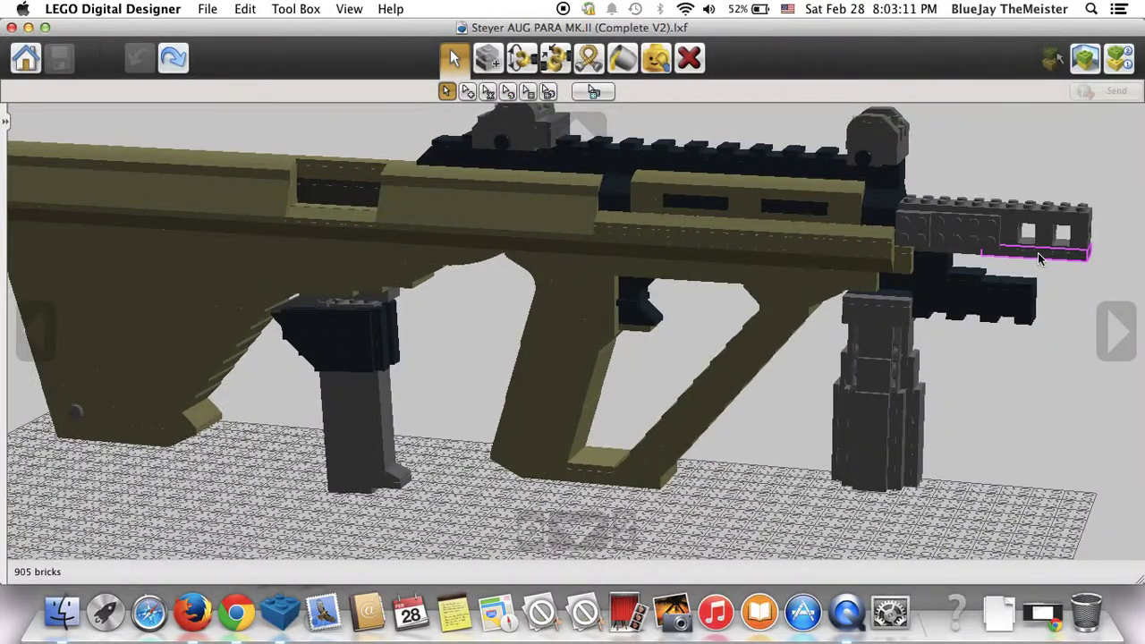
{"action": "scroll", "coordinate": [637, 183], "scroll_direction": "down", "scroll_amount": 1}
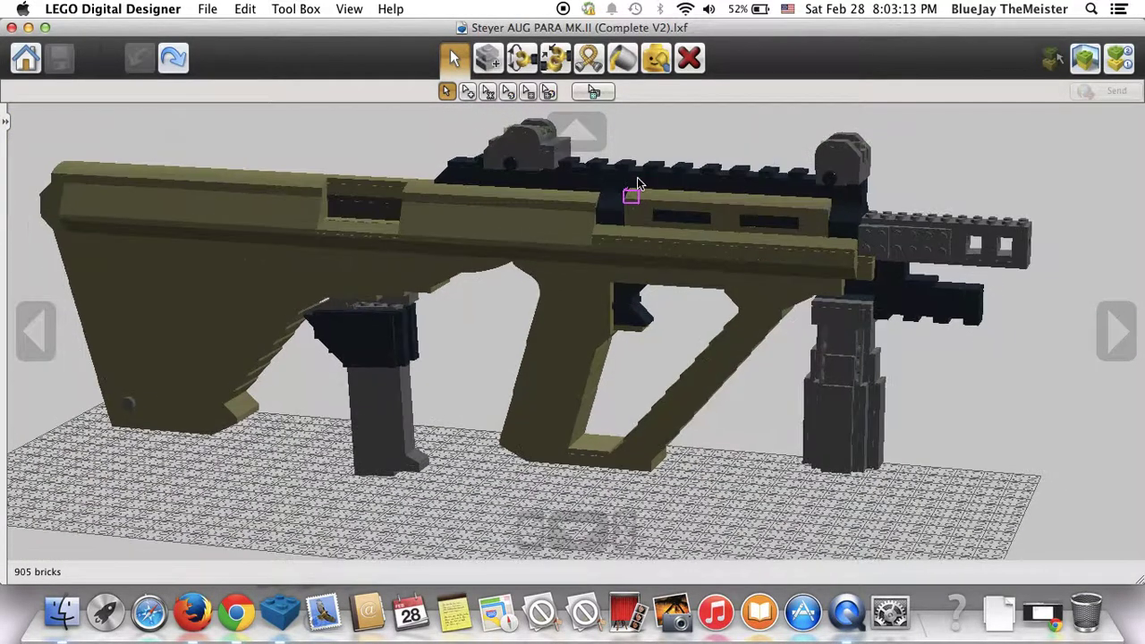
Examine the grip and trigger up close, including the trigger mechanism from underneath the model.
{"action": "scroll", "coordinate": [636, 184], "scroll_direction": "up", "scroll_amount": 5}
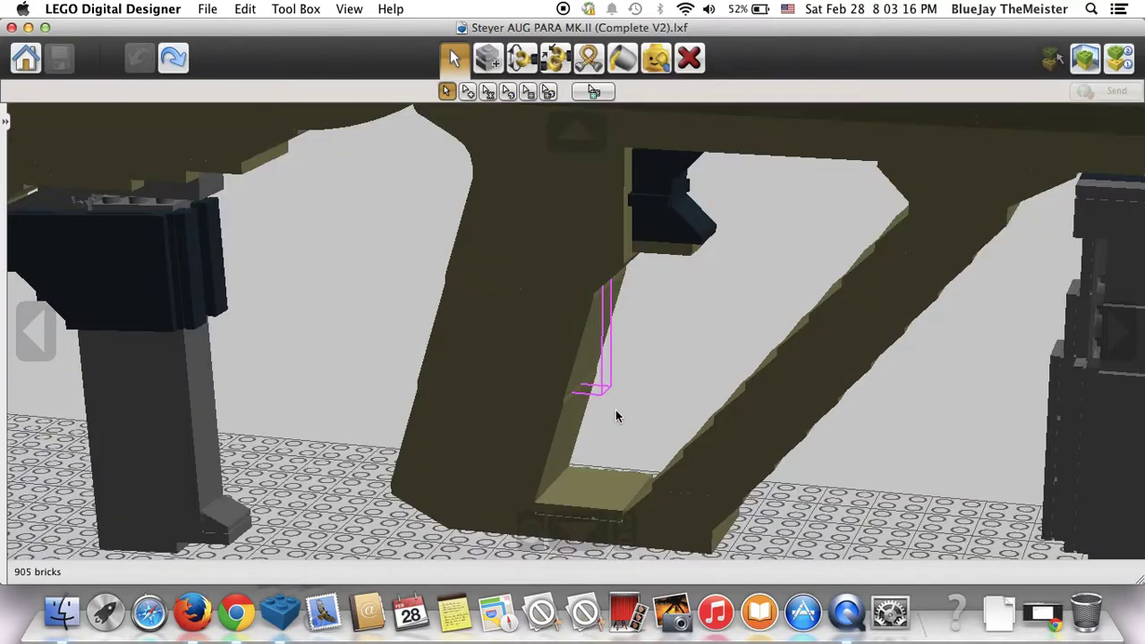
{"action": "mouse_move", "coordinate": [615, 410]}
{"action": "right_mouse_down"}
{"action": "mouse_move", "coordinate": [593, 358]}
{"action": "mouse_move", "coordinate": [435, 375]}
{"action": "mouse_move", "coordinate": [618, 403]}
{"action": "right_mouse_up"}
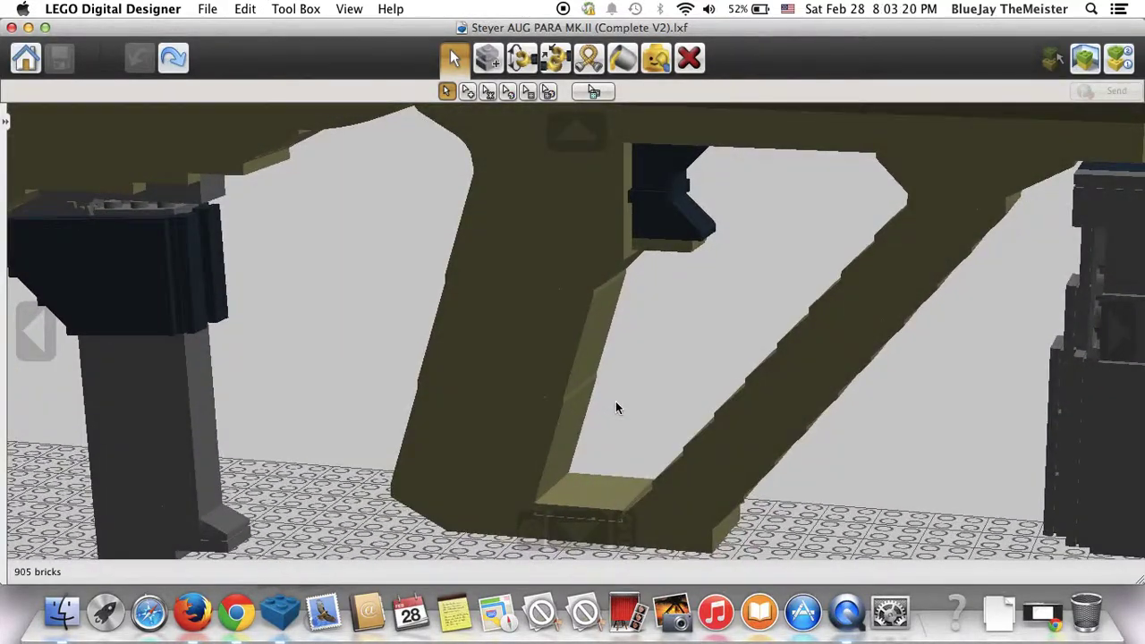
{"action": "scroll", "coordinate": [598, 415], "scroll_direction": "up", "scroll_amount": 2}
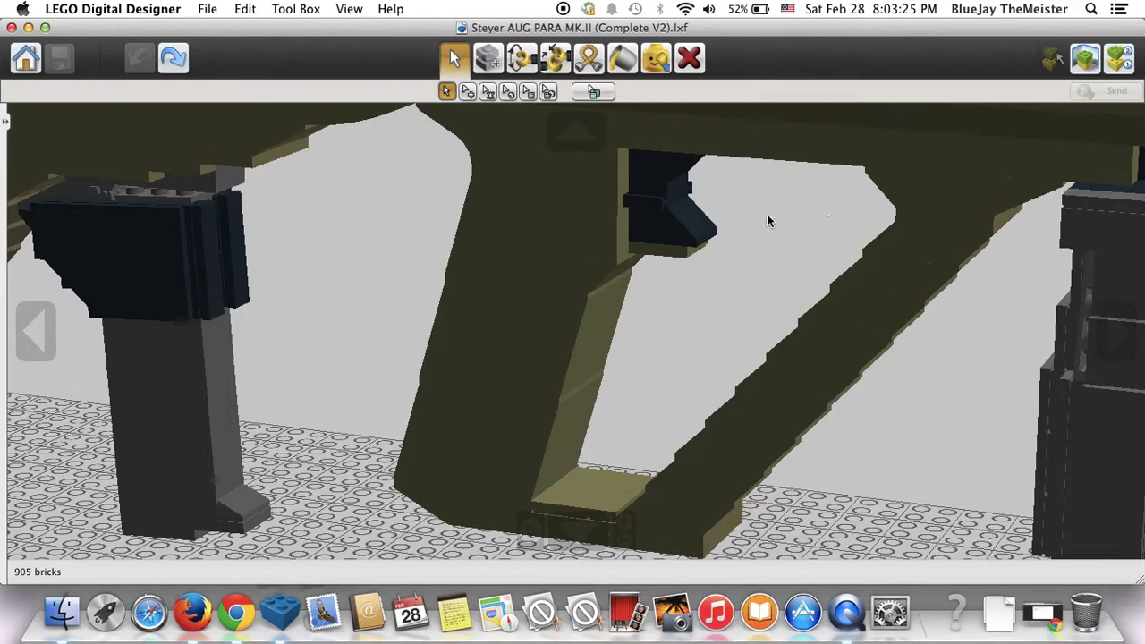
{"action": "right_click_drag", "start_coordinate": [713, 221], "coordinate": [733, 197]}
{"action": "scroll", "coordinate": [699, 321], "scroll_direction": "up", "scroll_amount": 5}
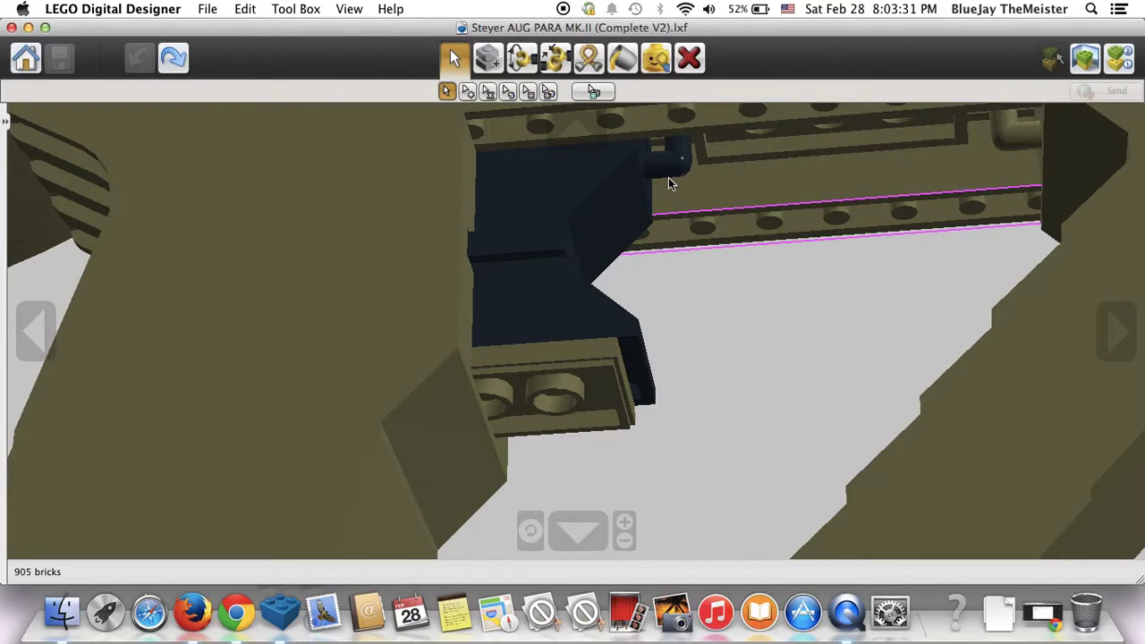
{"action": "right_click_drag", "start_coordinate": [668, 182], "coordinate": [666, 463]}
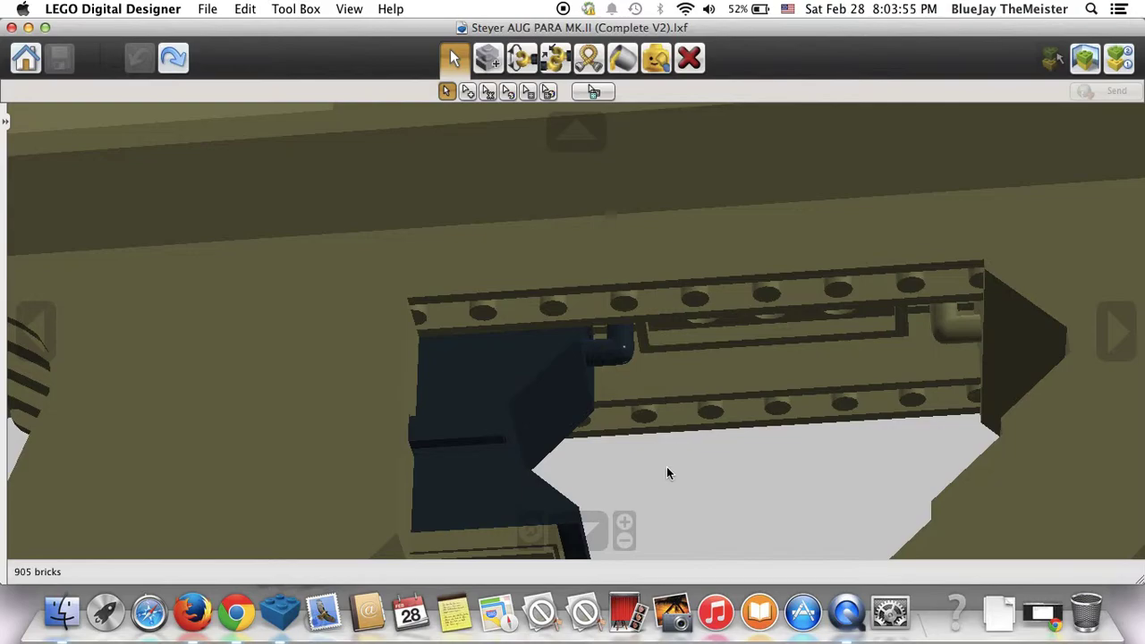
{"action": "scroll", "coordinate": [666, 468], "scroll_direction": "down", "scroll_amount": 5}
{"action": "right_click_drag", "start_coordinate": [666, 469], "coordinate": [623, 436]}
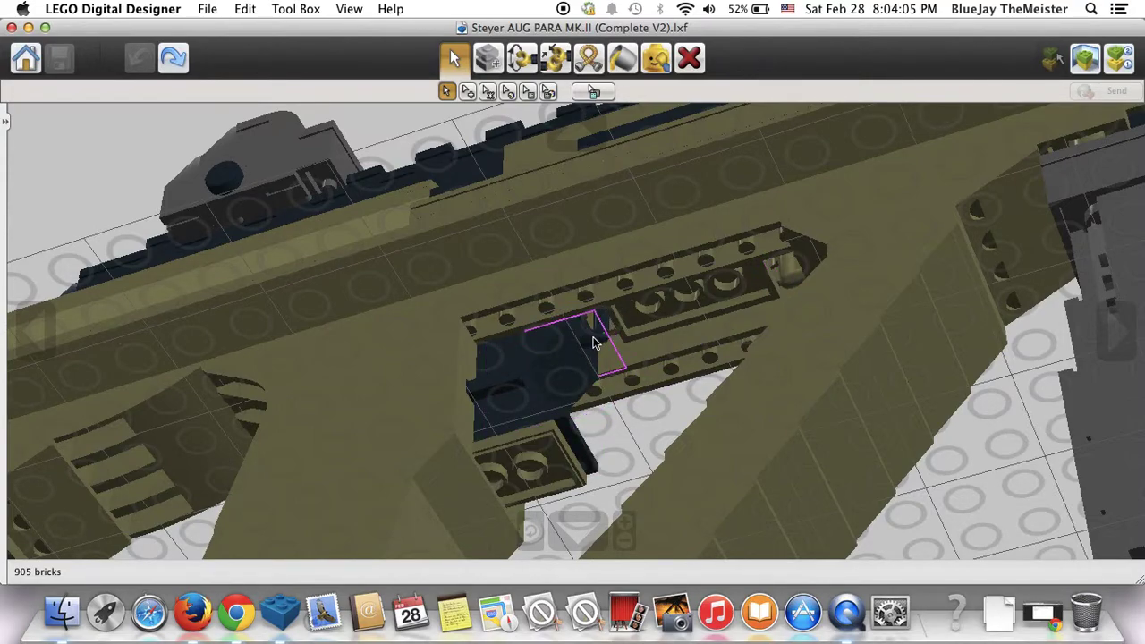
{"action": "right_click_drag", "start_coordinate": [595, 343], "coordinate": [617, 314]}
{"action": "scroll", "coordinate": [614, 496], "scroll_direction": "up", "scroll_amount": 3}
{"action": "scroll", "coordinate": [614, 496], "scroll_direction": "down", "scroll_amount": 3}
{"action": "left_click", "coordinate": [577, 534]}
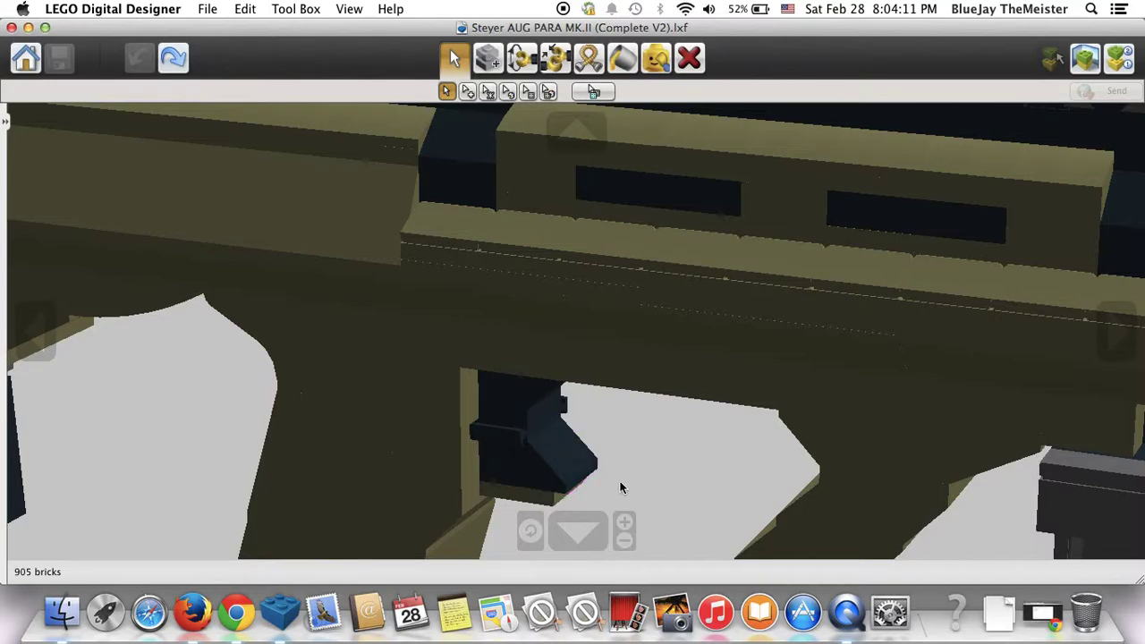
Examine the vertical foregrip and the short rail below the barrel, moving around the front to the charging handle side.
{"action": "scroll", "coordinate": [591, 478], "scroll_direction": "down", "scroll_amount": 5}
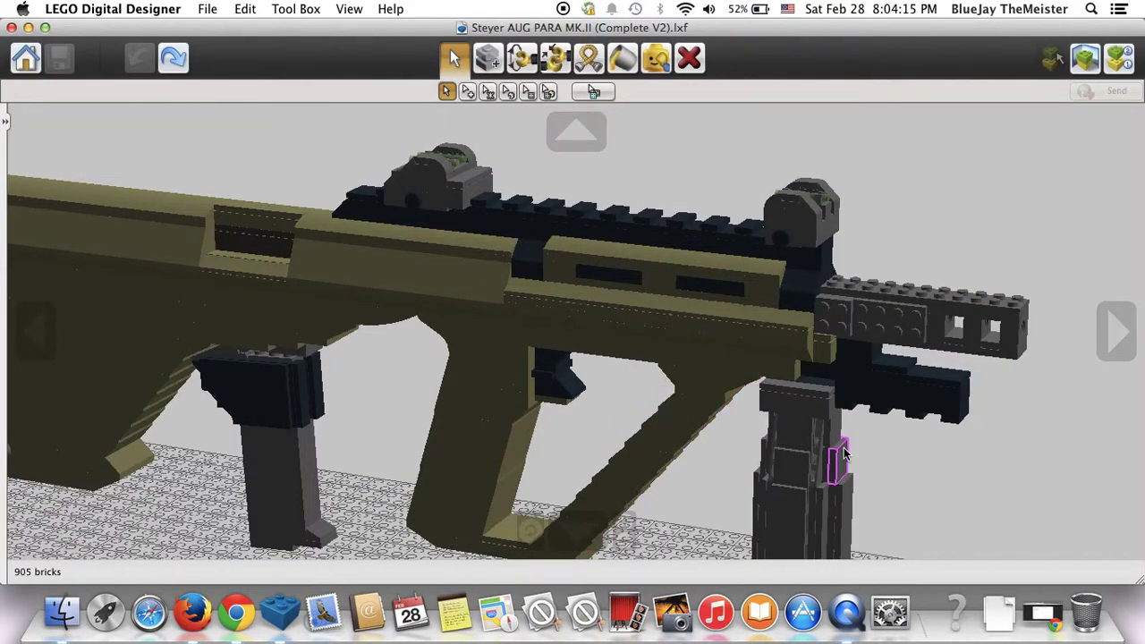
{"action": "scroll", "coordinate": [840, 420], "scroll_direction": "up", "scroll_amount": 3}
{"action": "scroll", "coordinate": [663, 326], "scroll_direction": "up", "scroll_amount": 4}
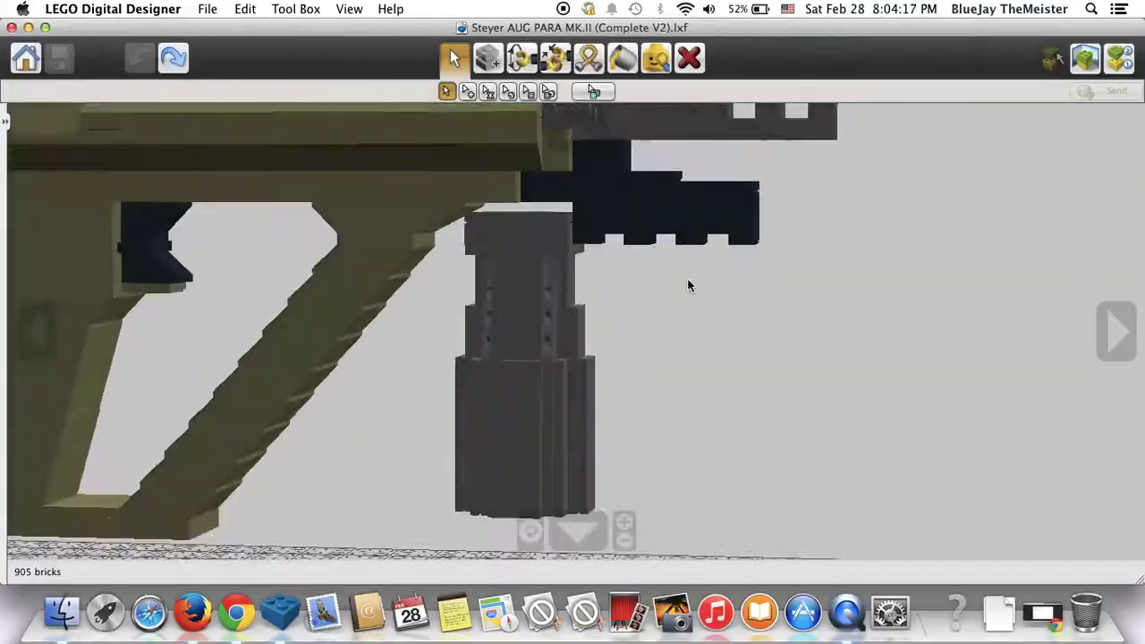
{"action": "right_click_drag", "start_coordinate": [710, 276], "coordinate": [563, 195]}
{"action": "scroll", "coordinate": [655, 231], "scroll_direction": "up", "scroll_amount": 5}
{"action": "right_click_drag", "start_coordinate": [655, 234], "coordinate": [370, 235]}
{"action": "scroll", "coordinate": [716, 257], "scroll_direction": "down", "scroll_amount": 3}
{"action": "right_click_drag", "start_coordinate": [716, 257], "coordinate": [774, 260]}
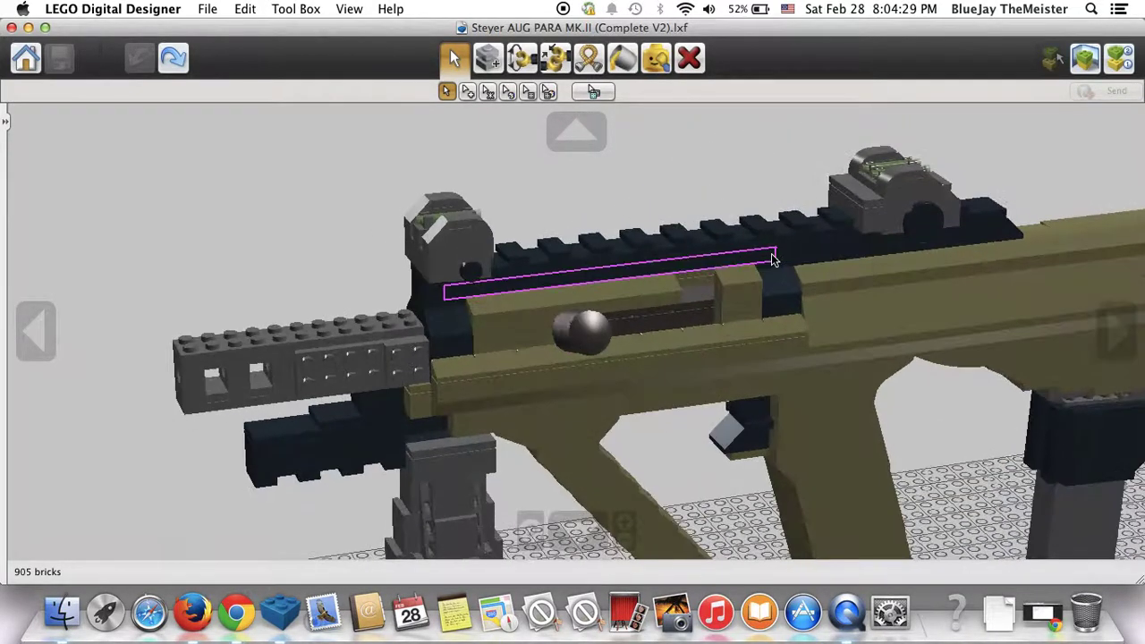
Examine the cylindrical charging handle and its slot up close, and return to a view of the complete model.
{"action": "scroll", "coordinate": [775, 259], "scroll_direction": "up", "scroll_amount": 5}
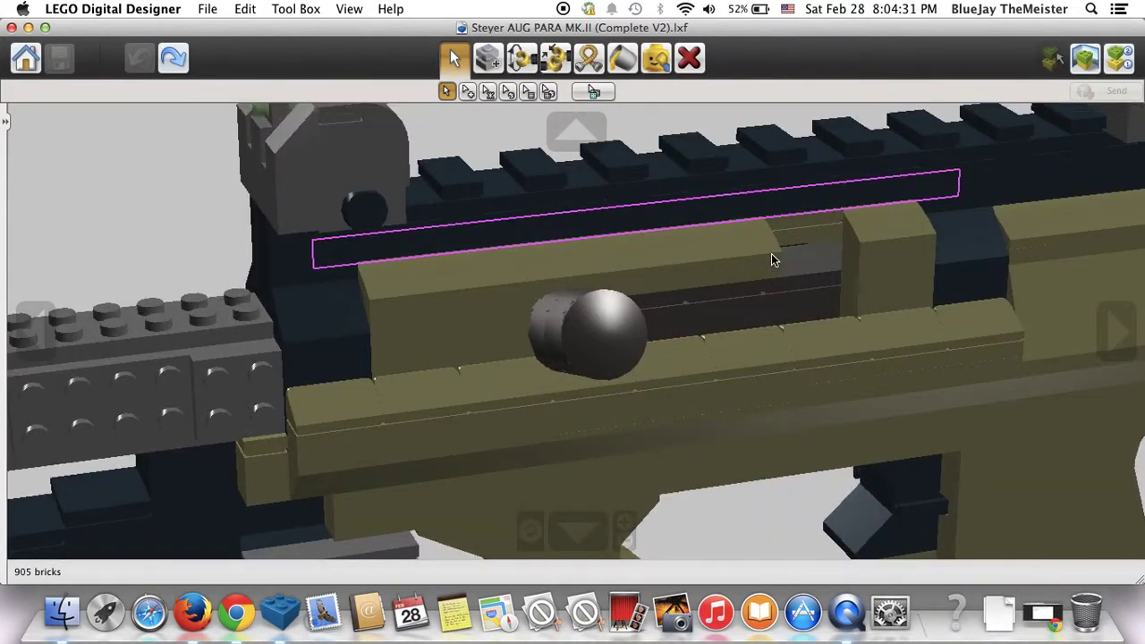
{"action": "right_click_drag", "start_coordinate": [614, 324], "coordinate": [675, 332]}
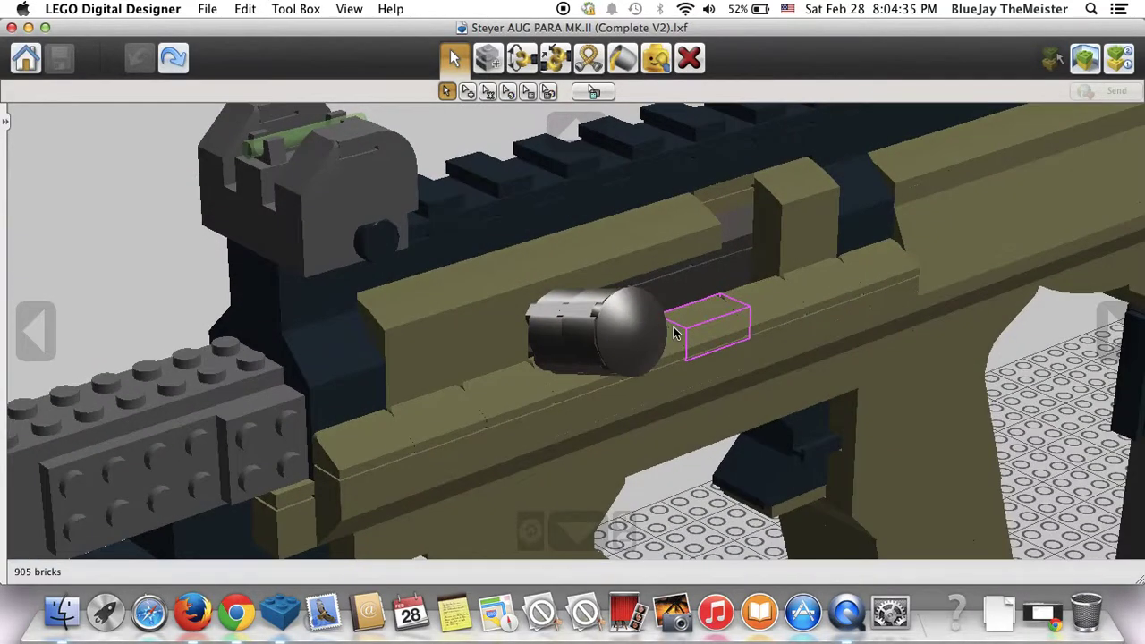
{"action": "scroll", "coordinate": [675, 333], "scroll_direction": "down", "scroll_amount": 6}
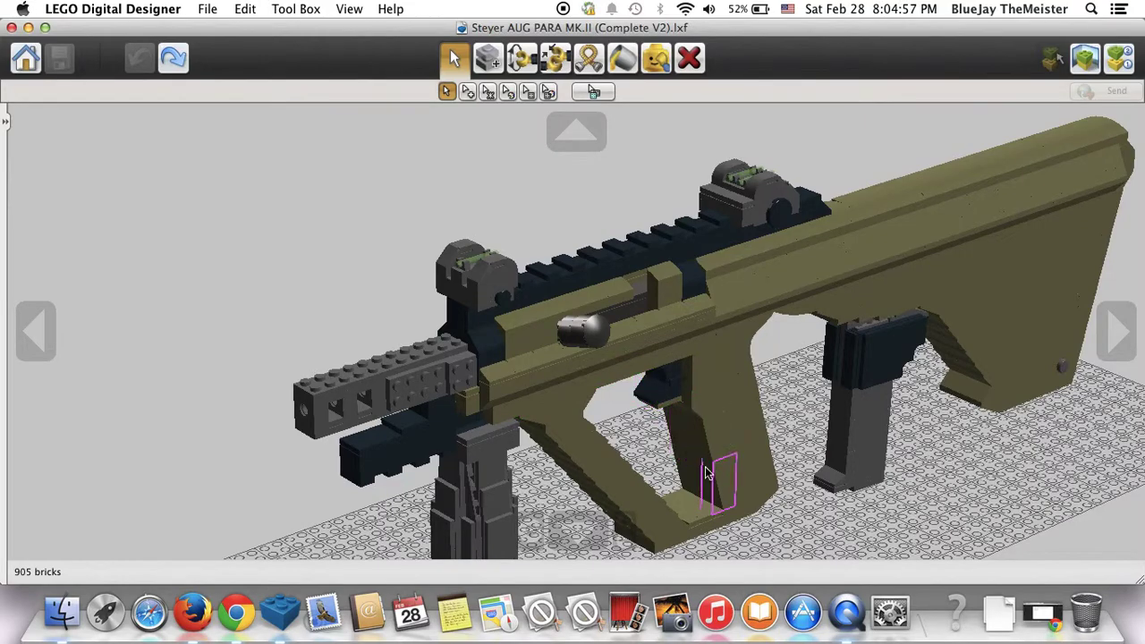
{"action": "left_click", "coordinate": [579, 529]}
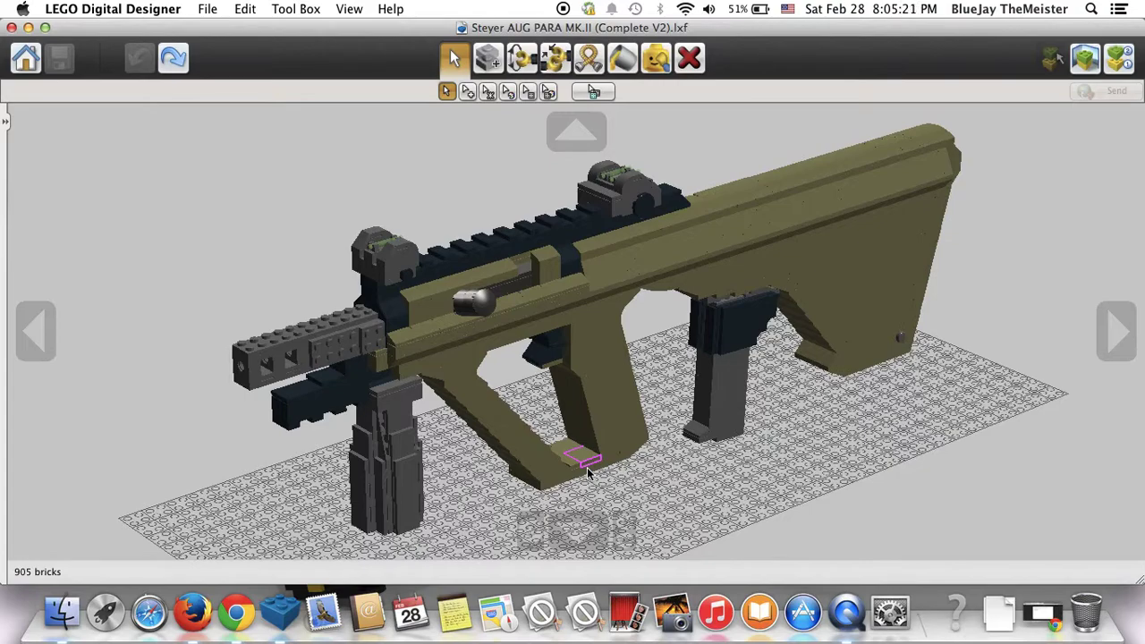
Examine the slotted handguard and barrel on the side opposite the charging handle.
{"action": "right_click_drag", "start_coordinate": [588, 474], "coordinate": [912, 467]}
{"action": "scroll", "coordinate": [754, 284], "scroll_direction": "up", "scroll_amount": 5}
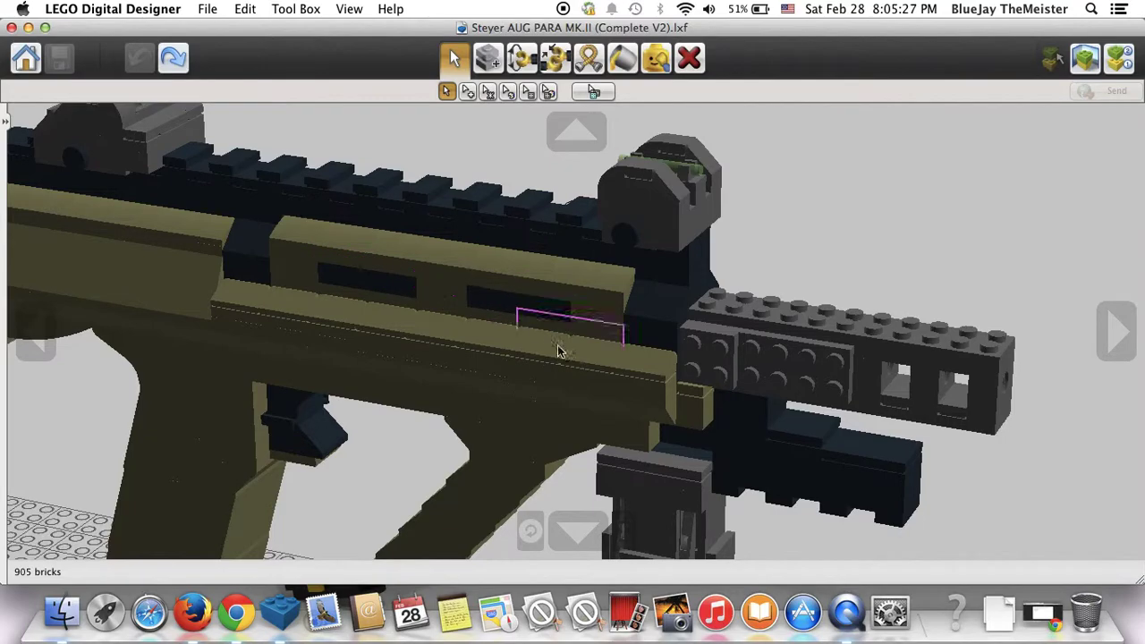
{"action": "right_click_drag", "start_coordinate": [423, 297], "coordinate": [582, 310]}
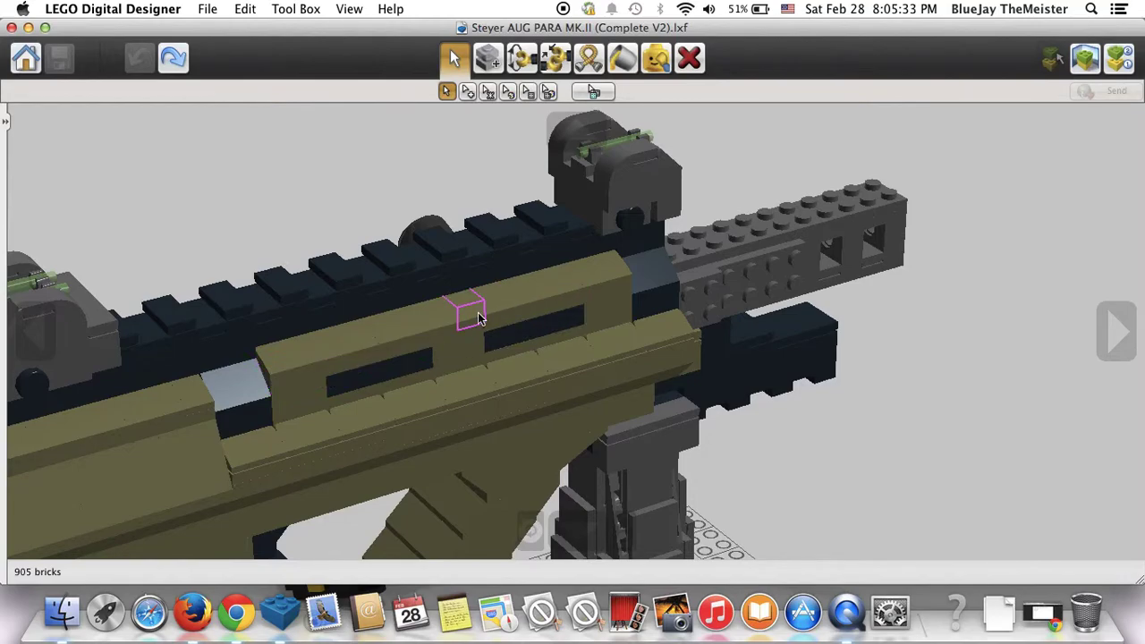
Examine the iron sights from behind with the rear and front sights aligned, and return to a side view of the complete model.
{"action": "right_click_drag", "start_coordinate": [316, 321], "coordinate": [465, 313]}
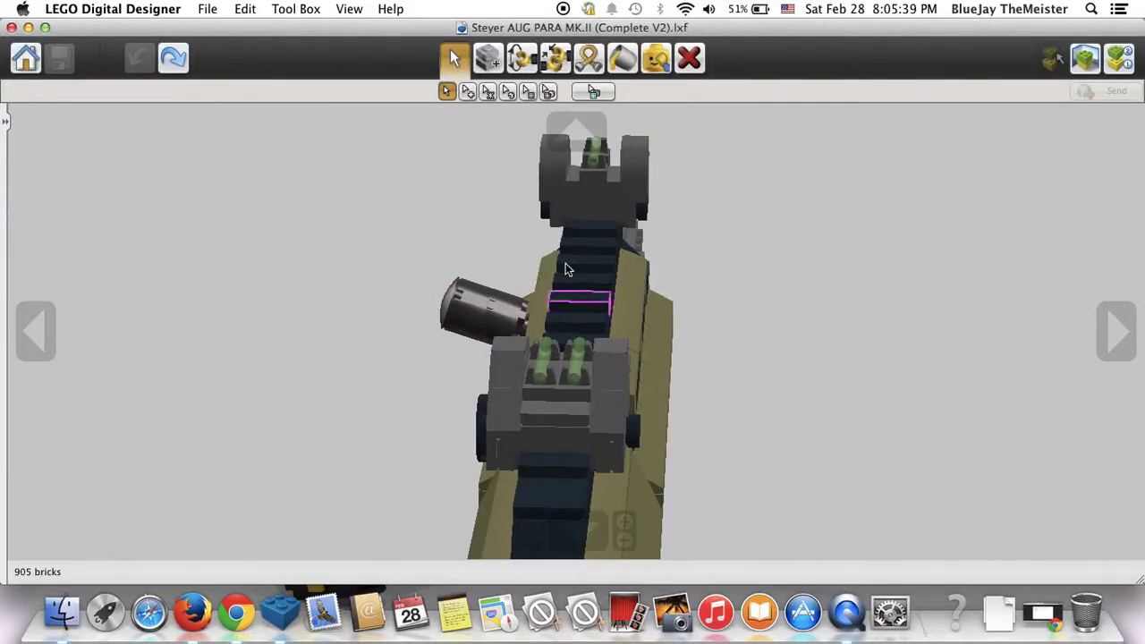
{"action": "right_click_drag", "start_coordinate": [567, 177], "coordinate": [595, 320]}
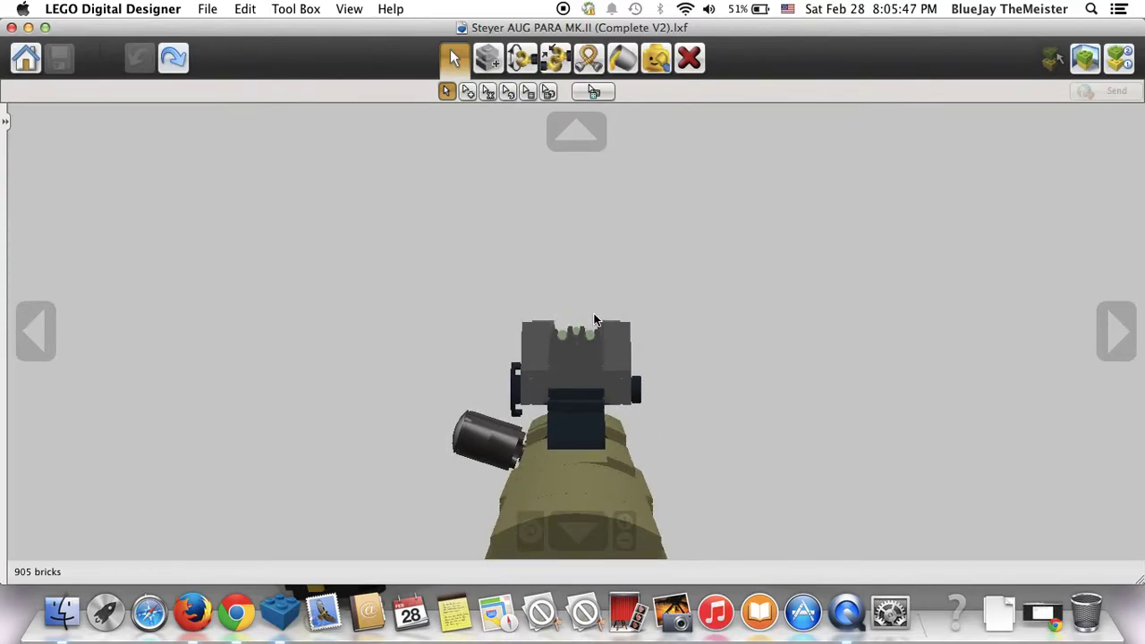
{"action": "scroll", "coordinate": [598, 295], "scroll_direction": "up", "scroll_amount": 5}
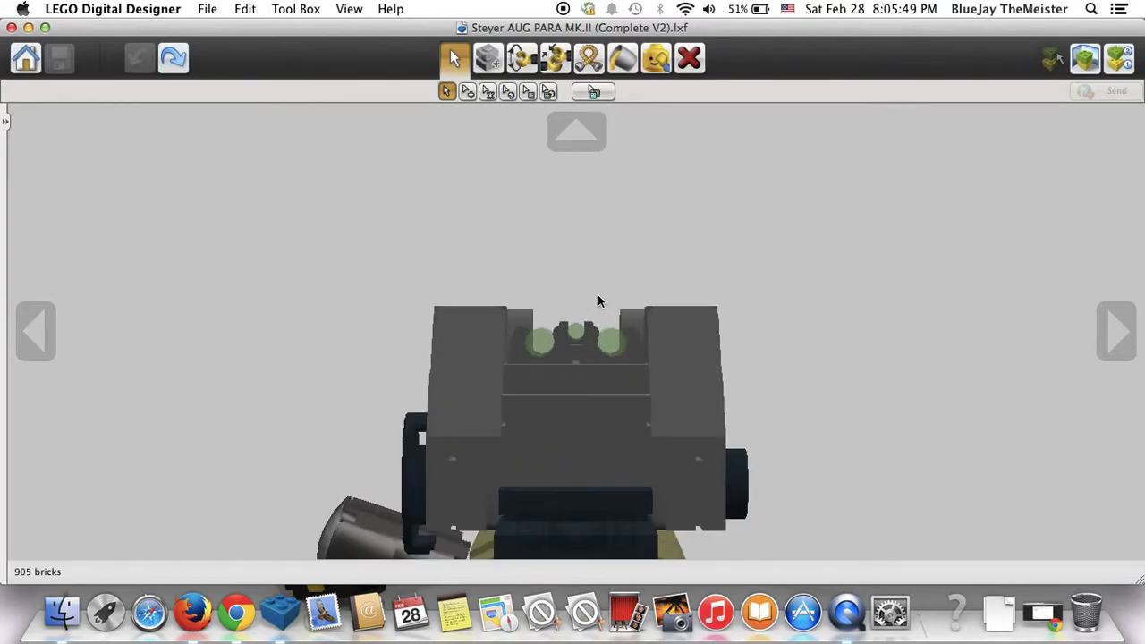
{"action": "scroll", "coordinate": [597, 301], "scroll_direction": "up", "scroll_amount": 2}
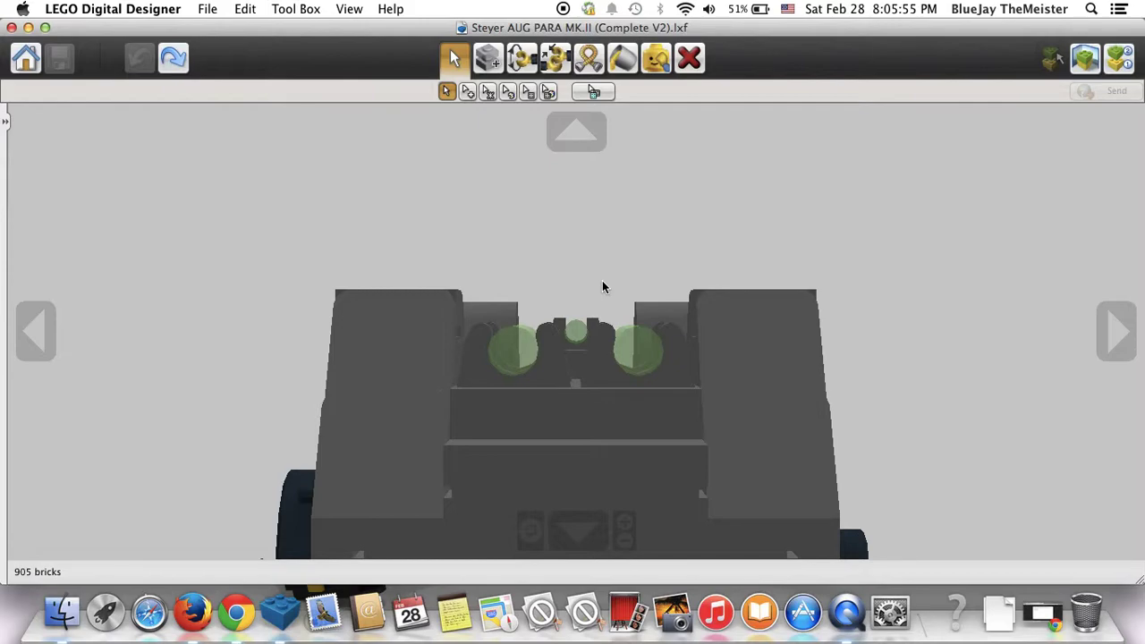
{"action": "scroll", "coordinate": [602, 283], "scroll_direction": "down", "scroll_amount": 4}
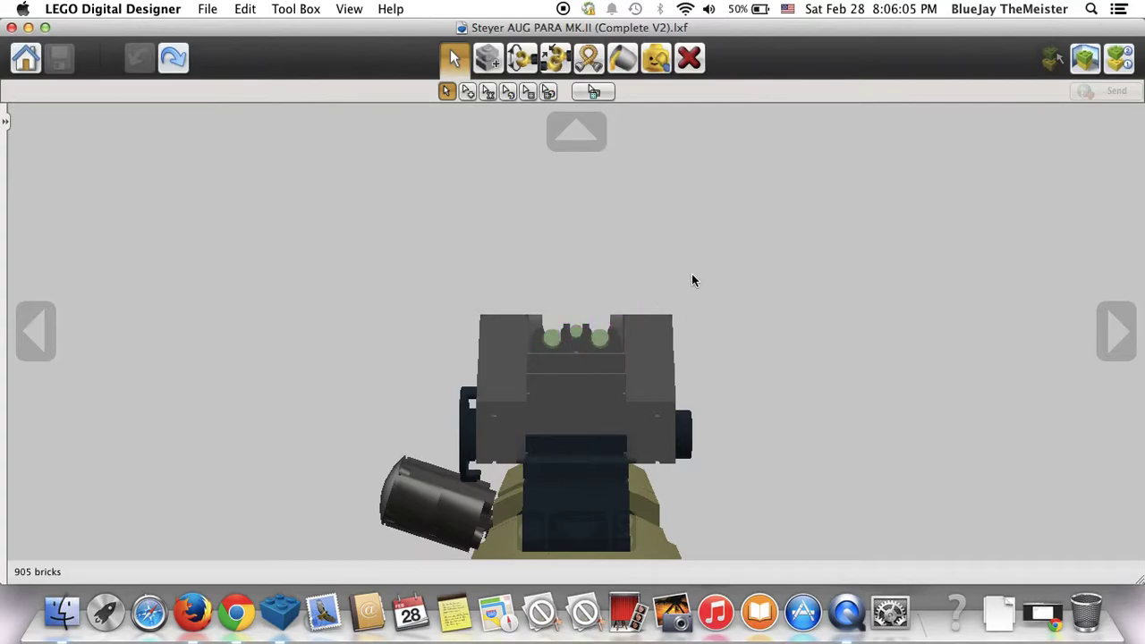
{"action": "right_click_drag", "start_coordinate": [692, 278], "coordinate": [363, 335]}
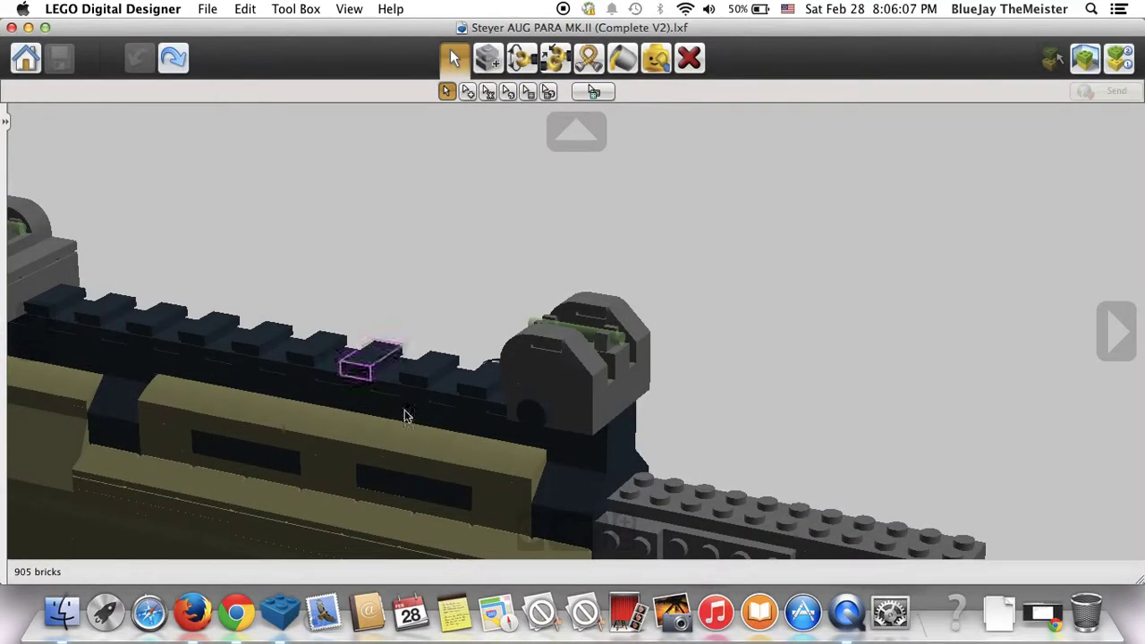
{"action": "right_click_drag", "start_coordinate": [526, 545], "coordinate": [650, 386]}
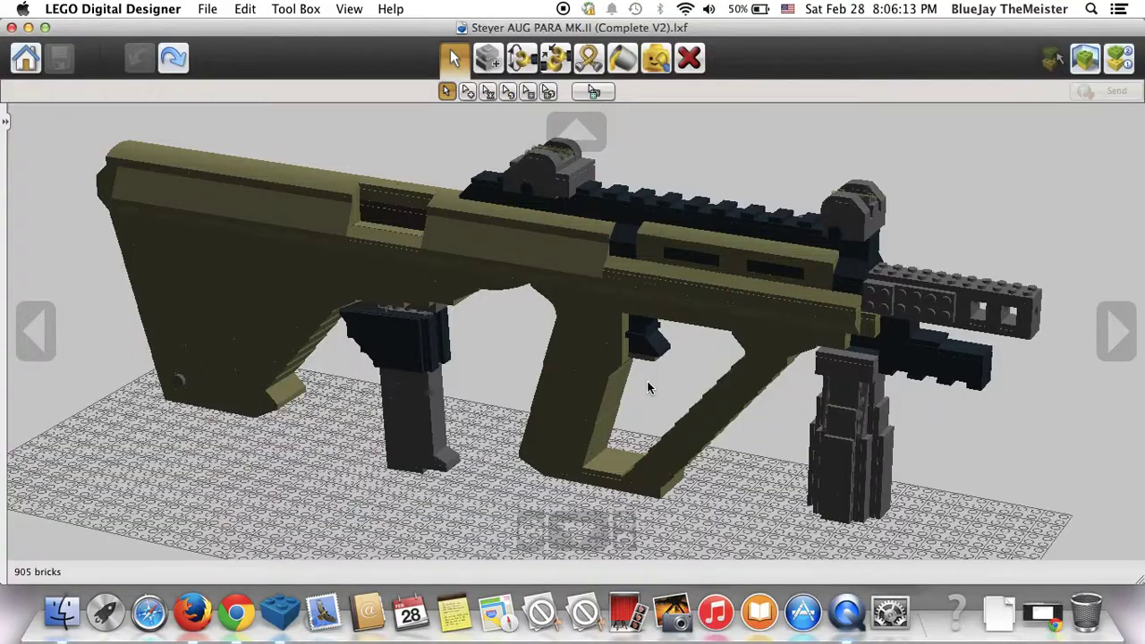
{"action": "right_click_drag", "start_coordinate": [646, 389], "coordinate": [741, 402]}
View the rendered image Steyer AUG PARA MK.II (Complete V2).png in Preview, close it and return to the model in LEGO Digital Designer.
{"action": "left_click", "coordinate": [991, 613]}
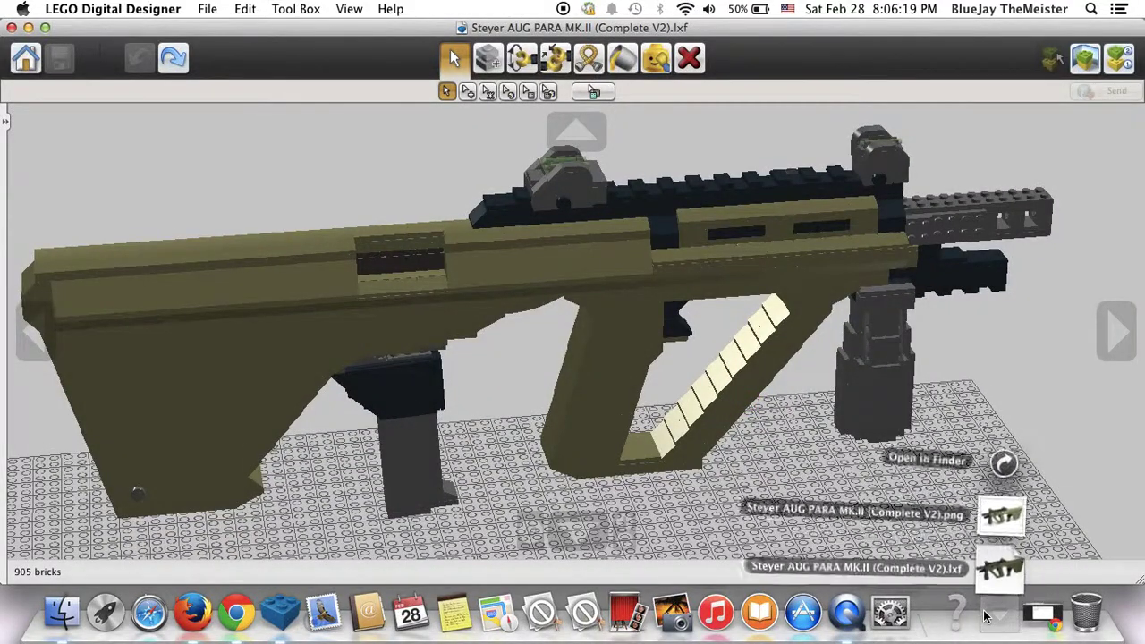
{"action": "left_click", "coordinate": [1000, 516]}
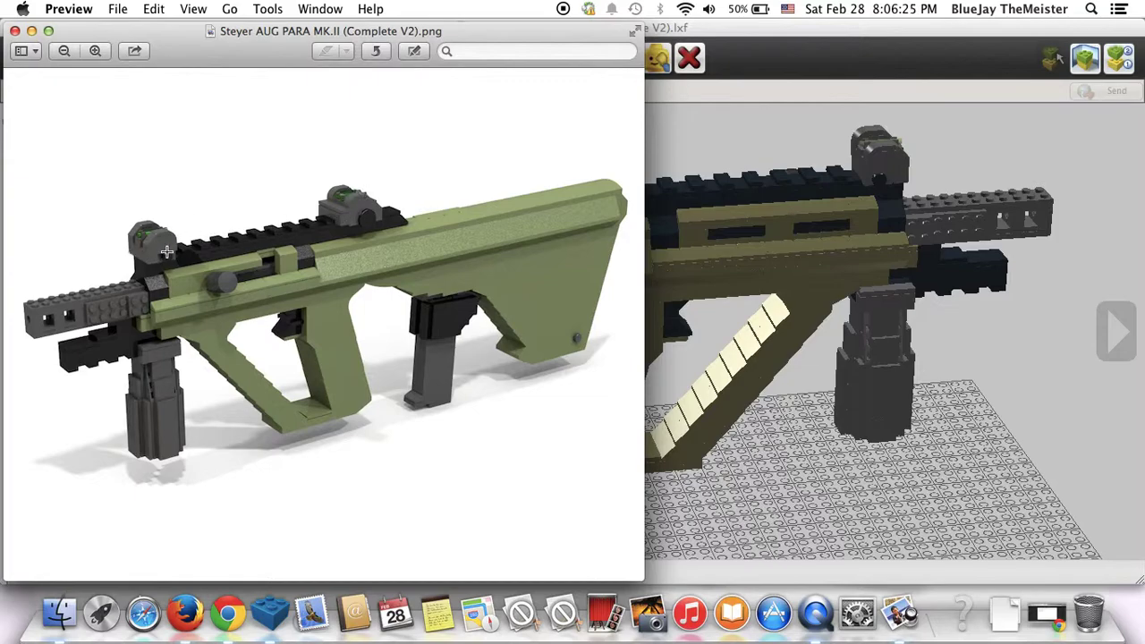
{"action": "left_click", "coordinate": [15, 30]}
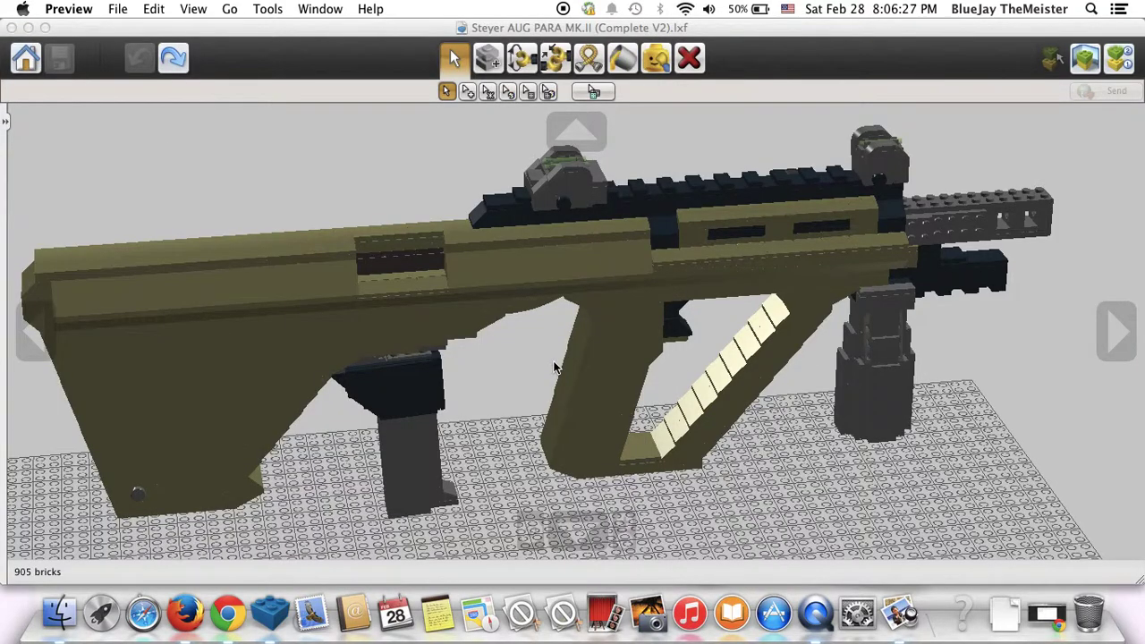
{"action": "left_click", "coordinate": [498, 396]}
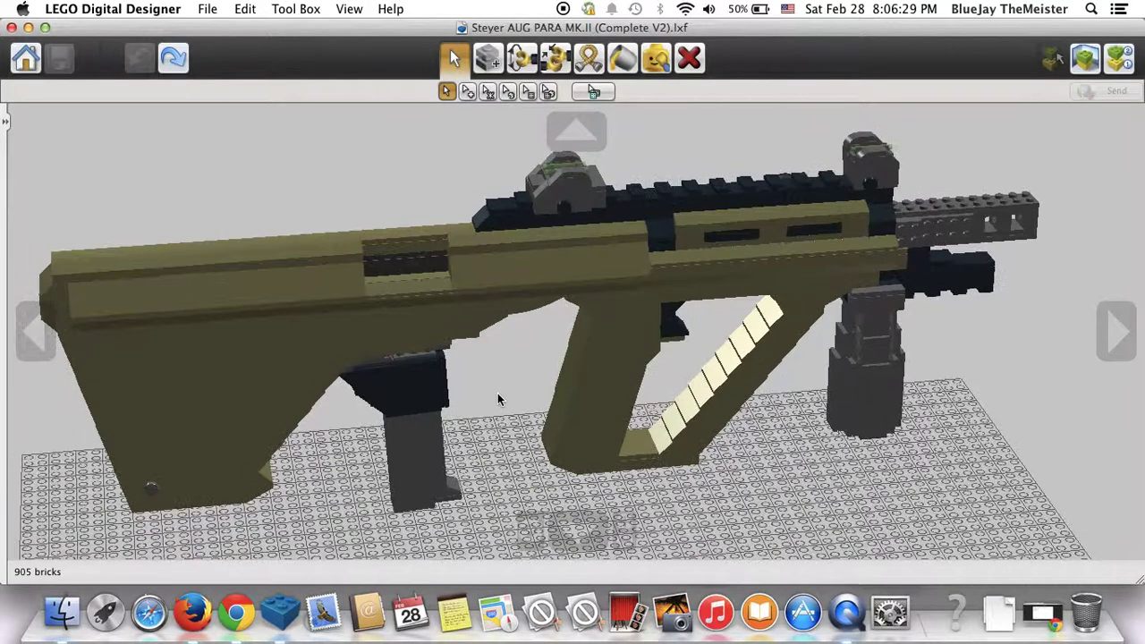
{"action": "right_click_drag", "start_coordinate": [497, 393], "coordinate": [400, 350]}
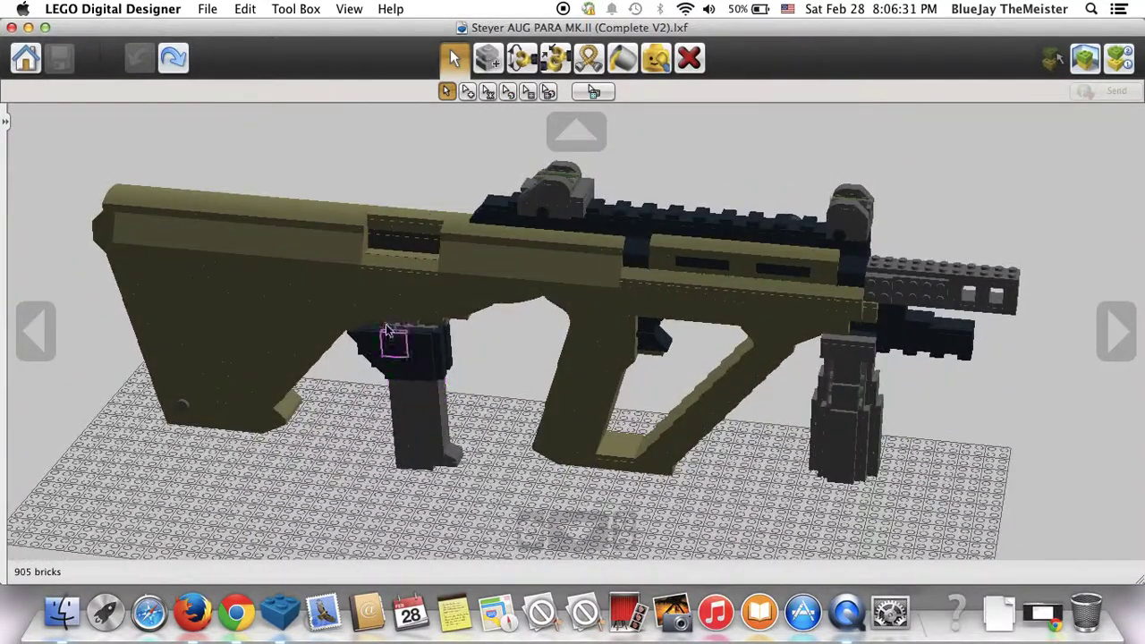